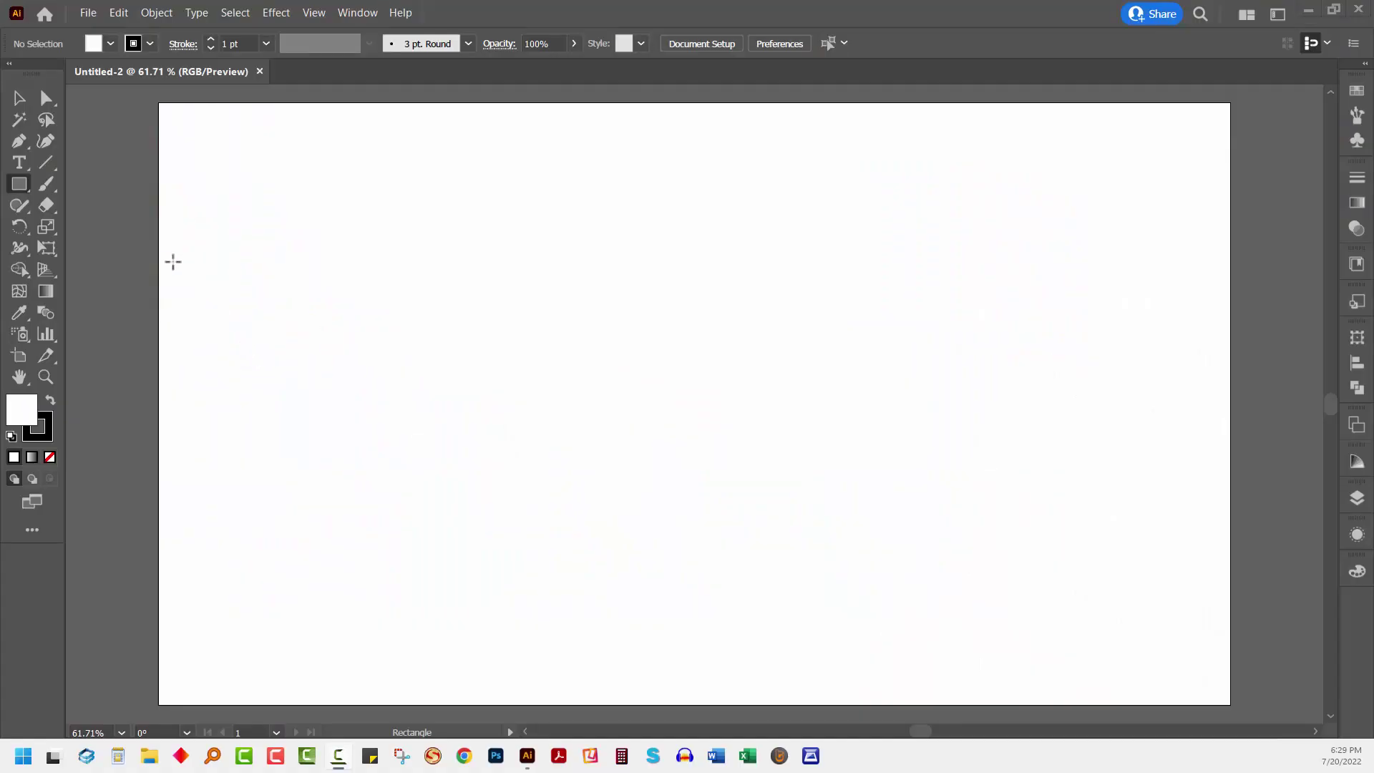
# - Draw a 645 by 645 px circle with the Ellipse tool and set its stroke to None
pyautogui.click(20, 188)
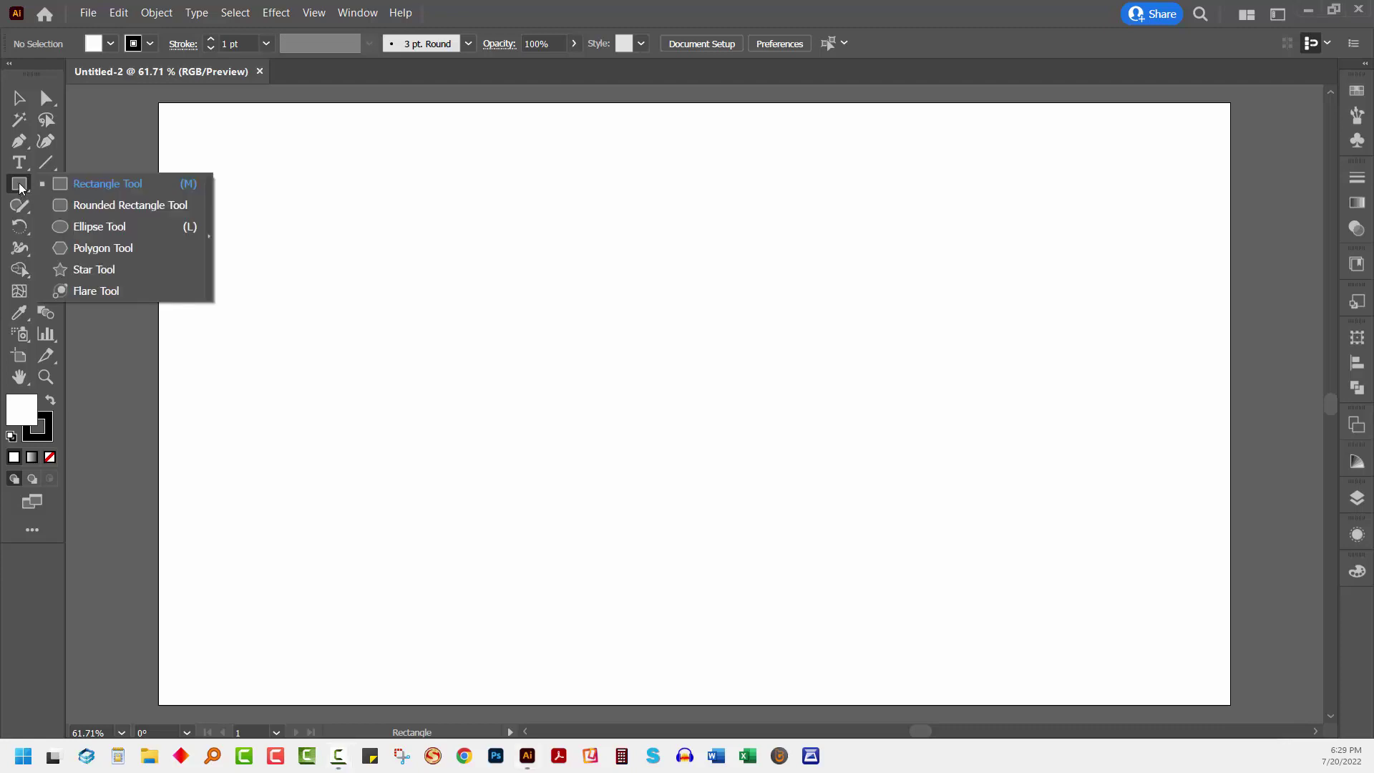
pyautogui.click(91, 226)
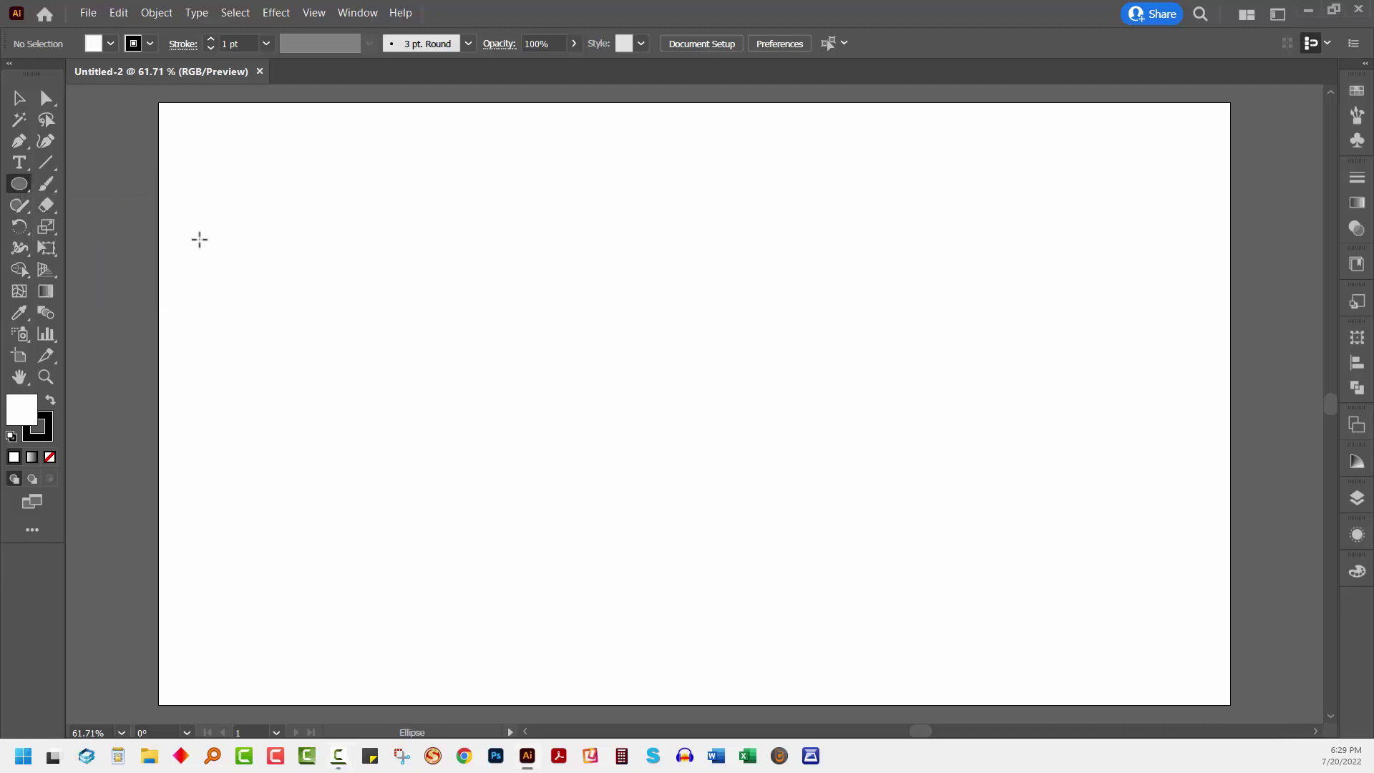
pyautogui.moveTo(359, 211); pyautogui.dragTo(718, 571)
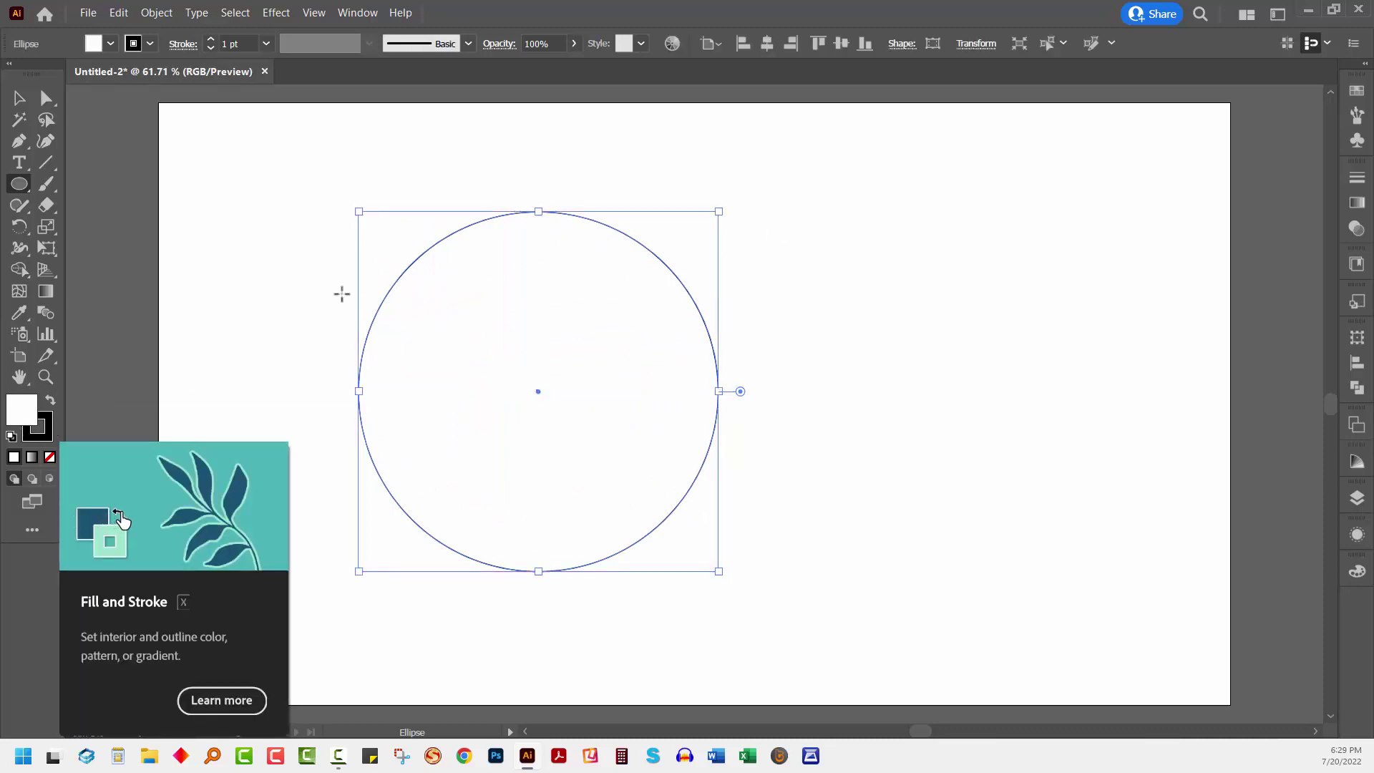
pyautogui.click(46, 433)
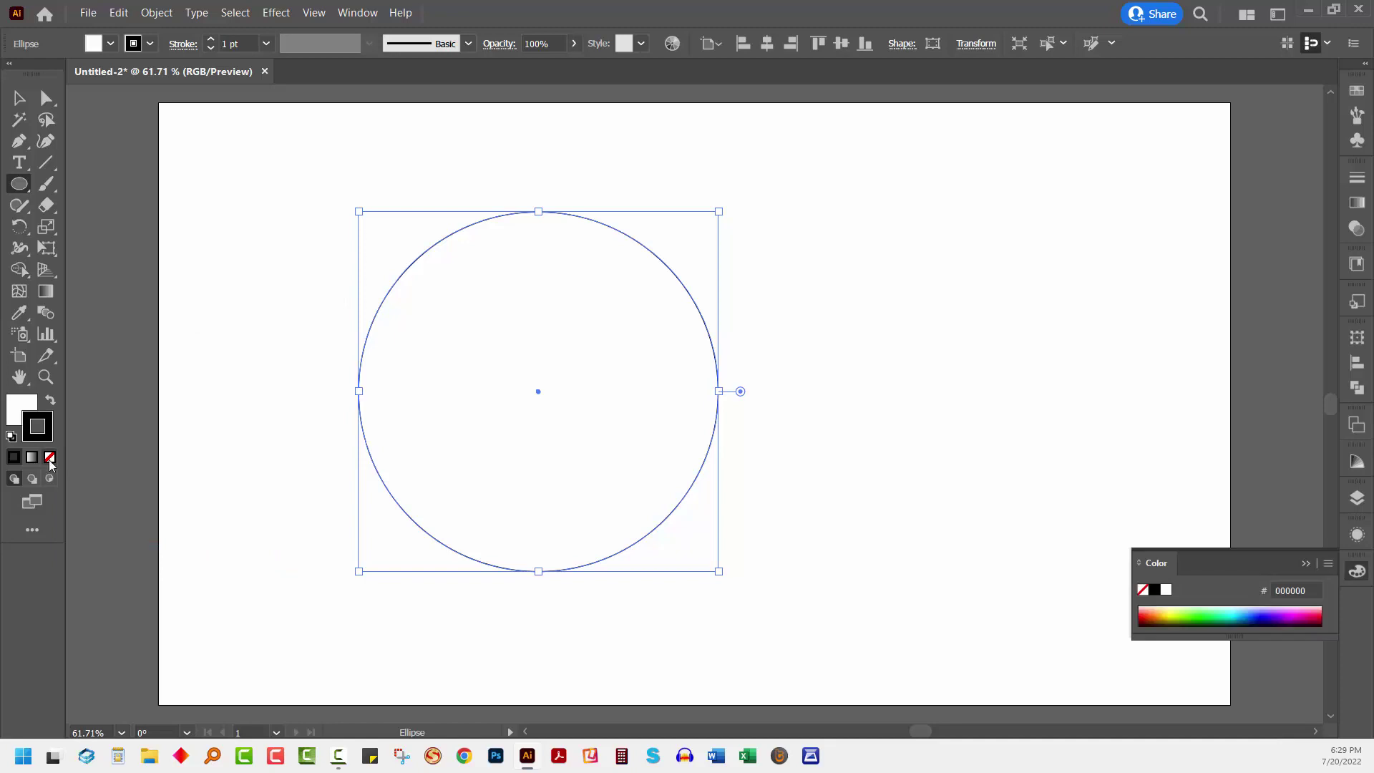
pyautogui.click(49, 459)
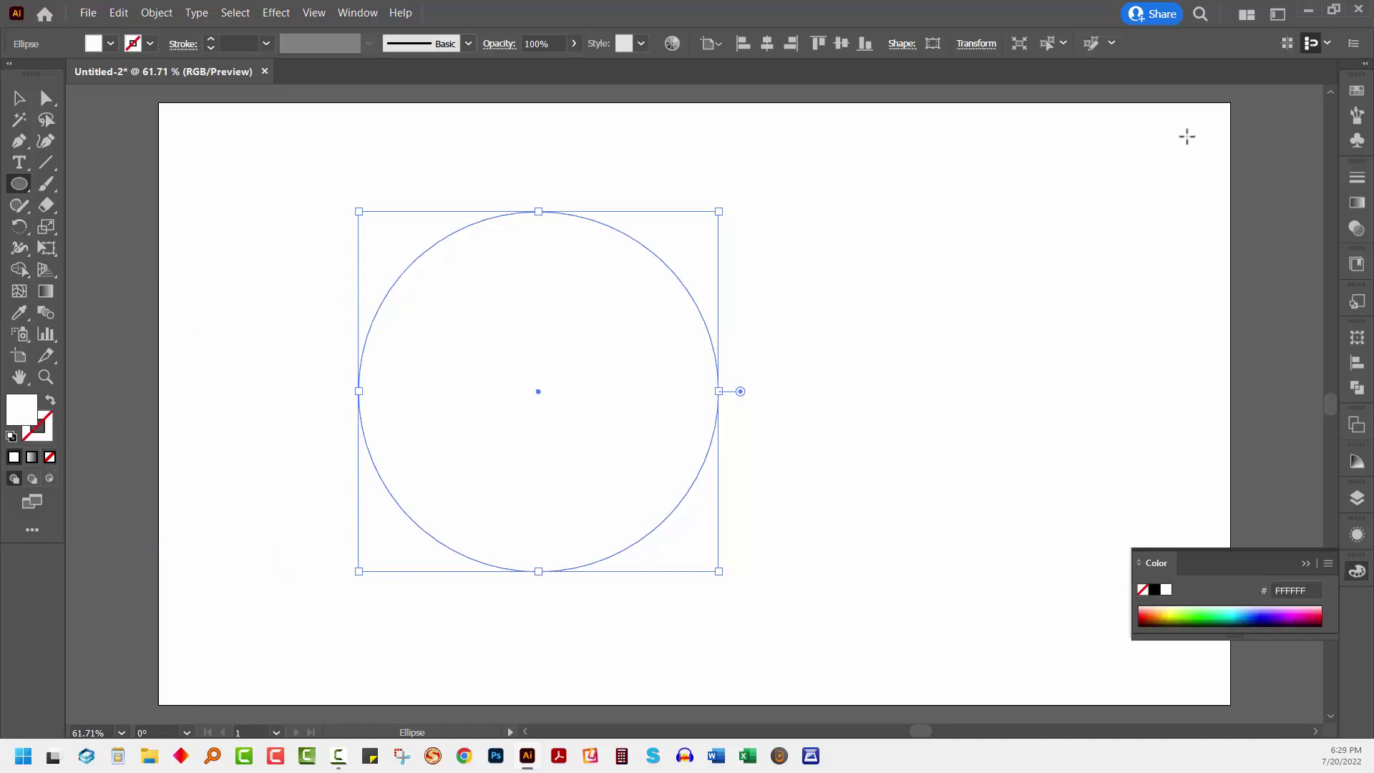
# - Fill the circle with the leopard swatch from the Nature_Animal Skins pattern library, then close the library
pyautogui.click(1356, 91)
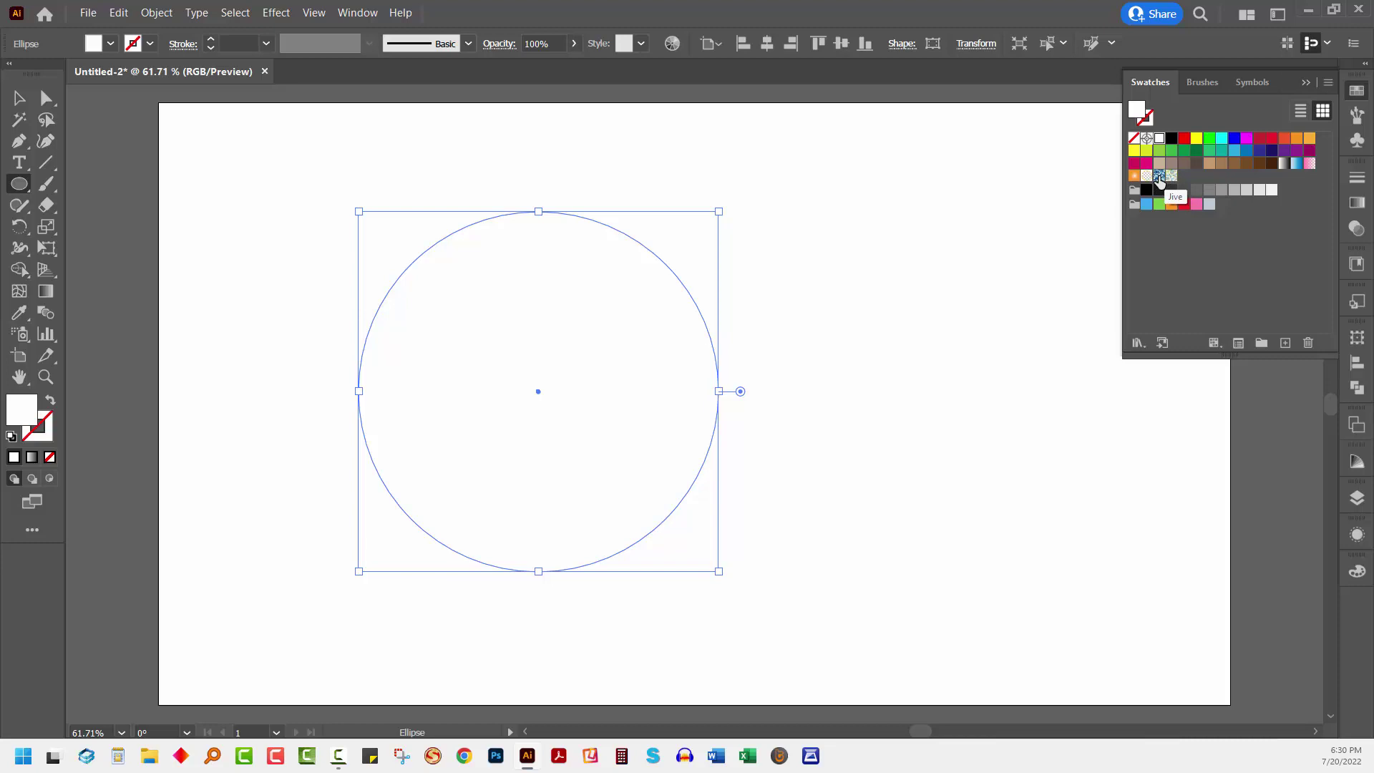
pyautogui.click(1137, 344)
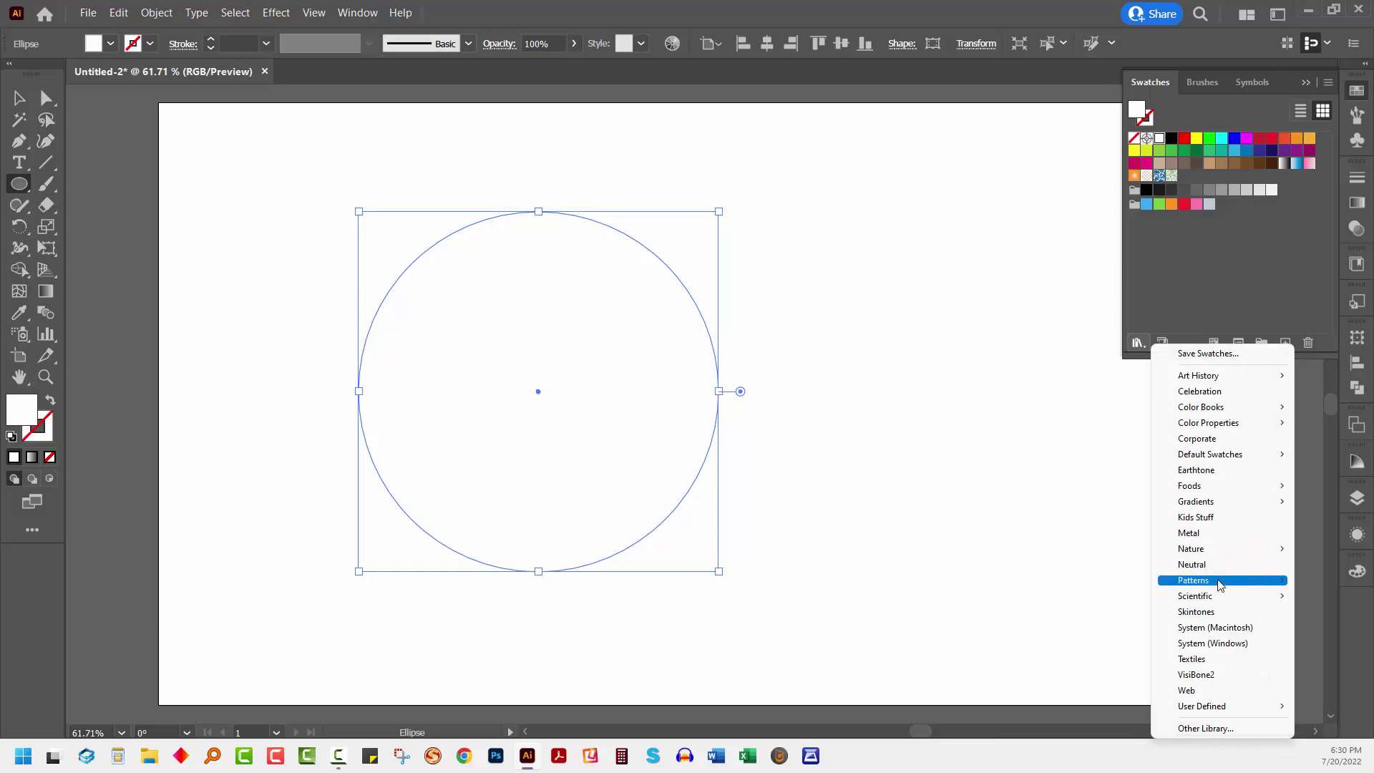
pyautogui.moveTo(1220, 585)
pyautogui.moveTo(1132, 590)
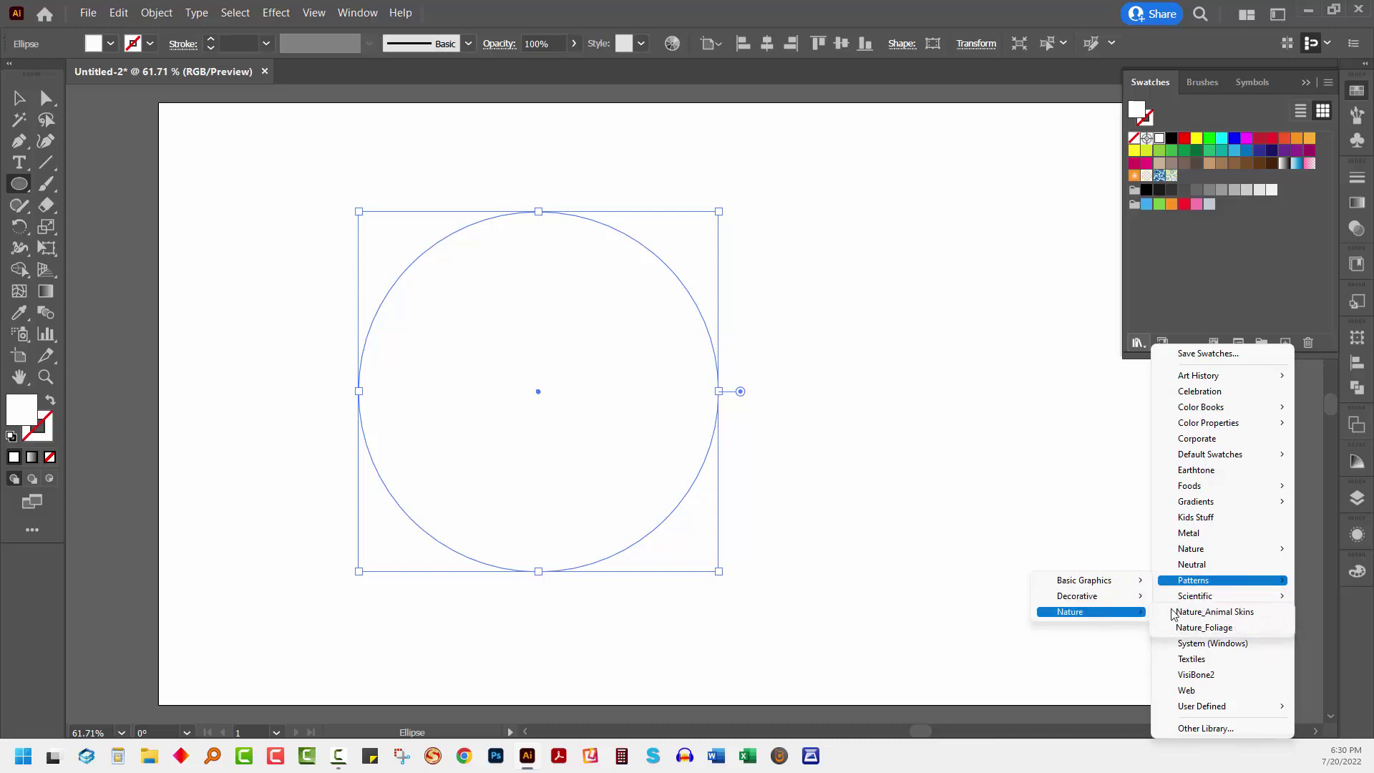
pyautogui.click(1181, 613)
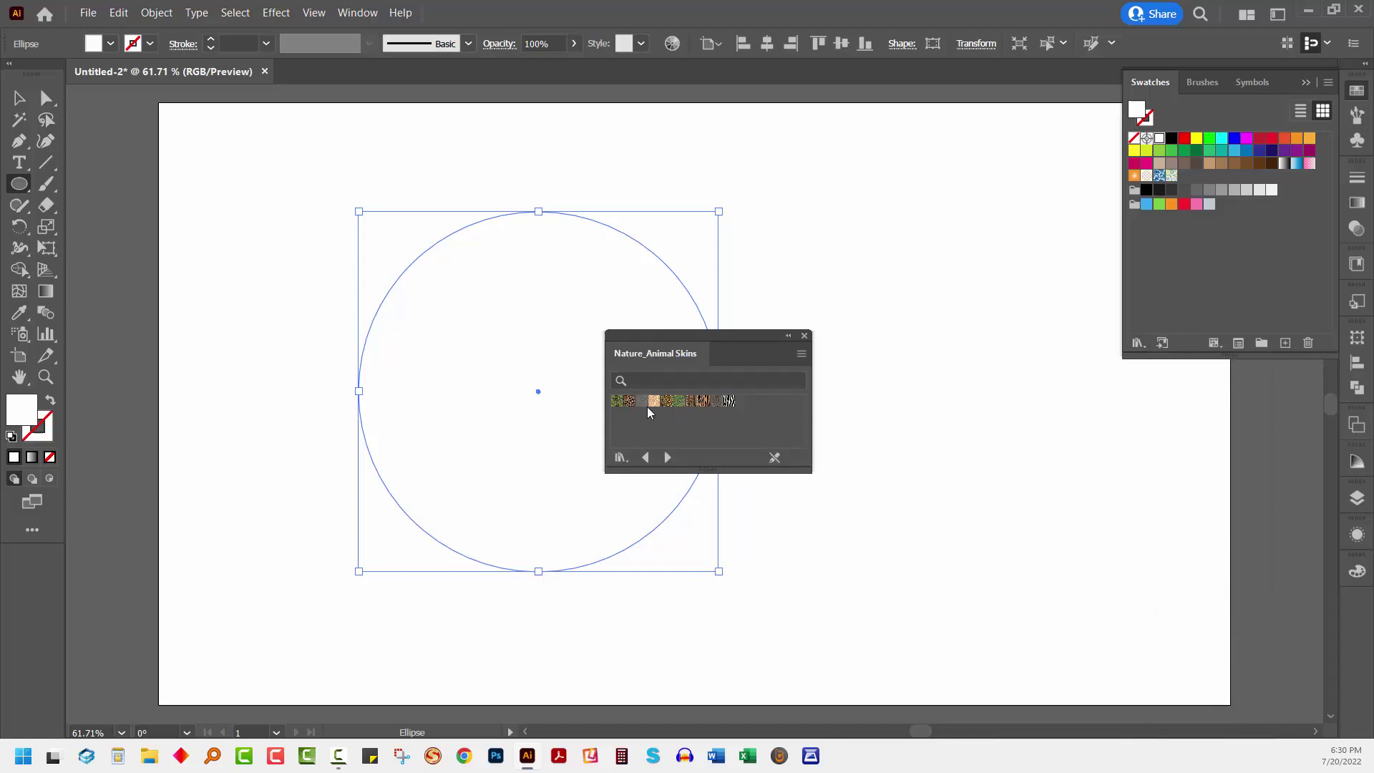
pyautogui.click(666, 402)
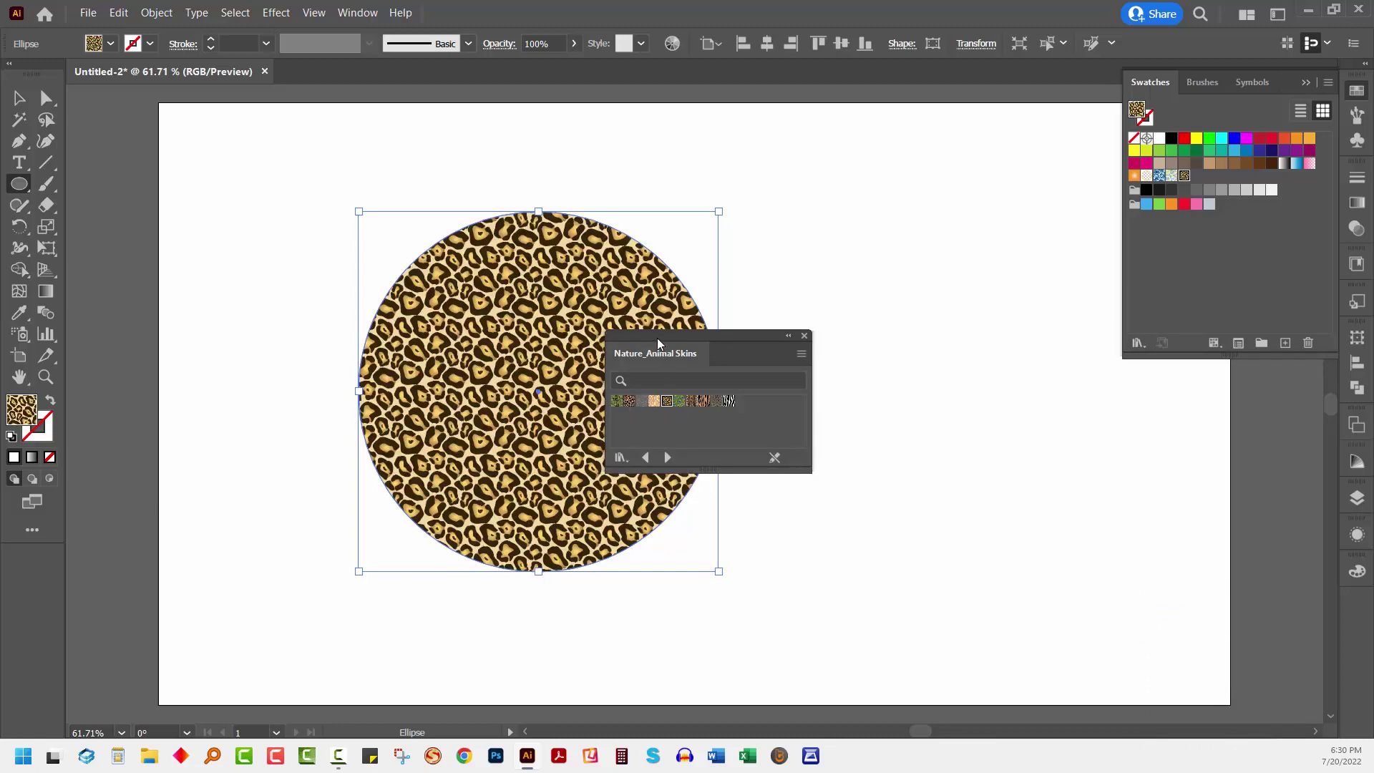
pyautogui.moveTo(659, 343); pyautogui.dragTo(887, 456)
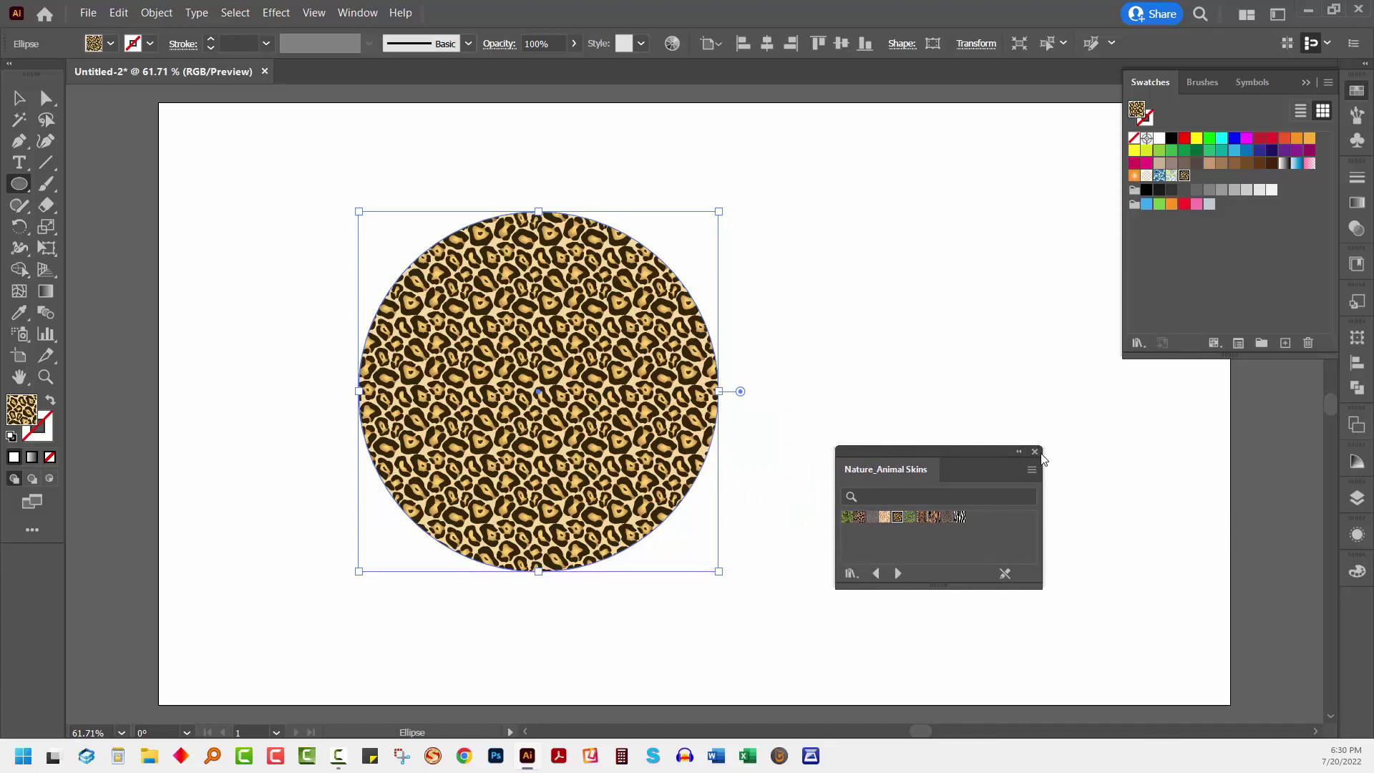
pyautogui.click(1034, 452)
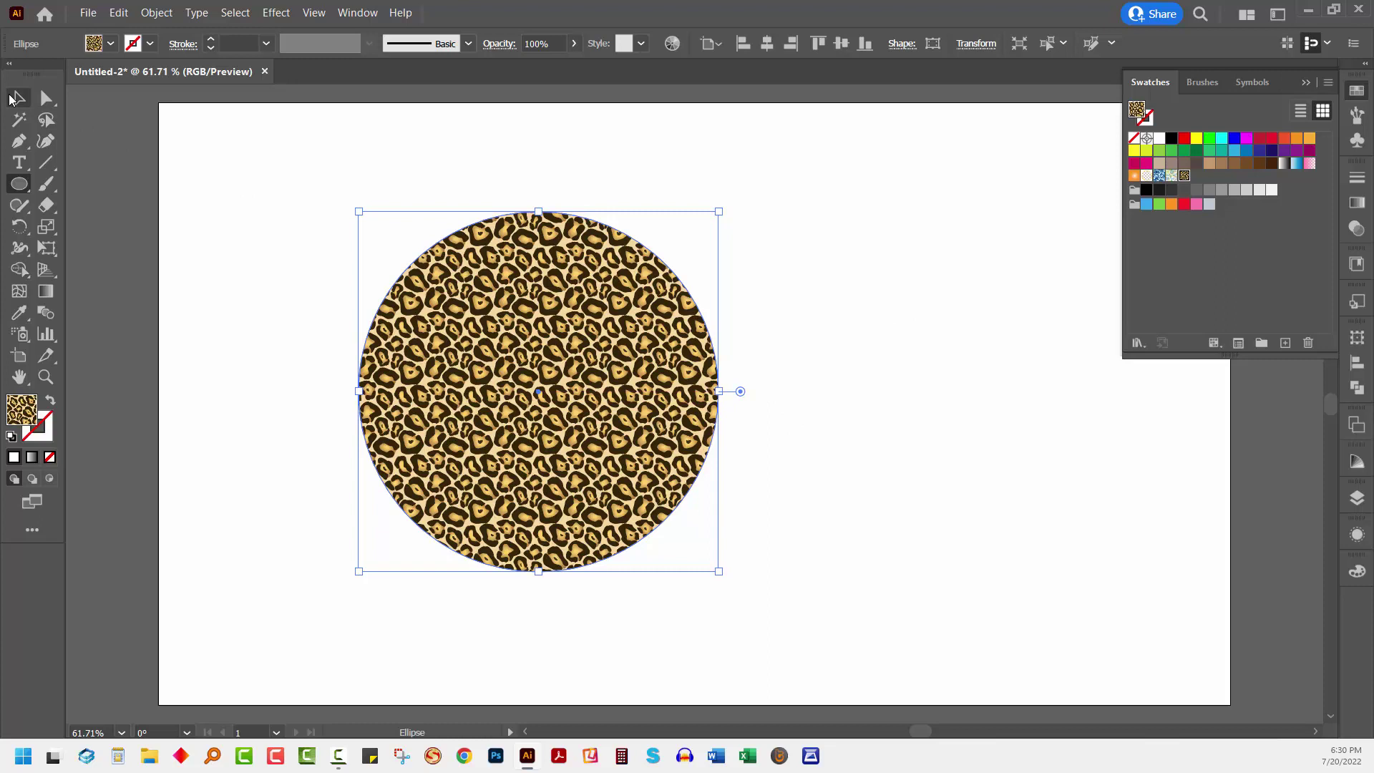
# - Return to the Selection tool and select the leopard-patterned circle
pyautogui.press('v')
pyautogui.click(174, 177)
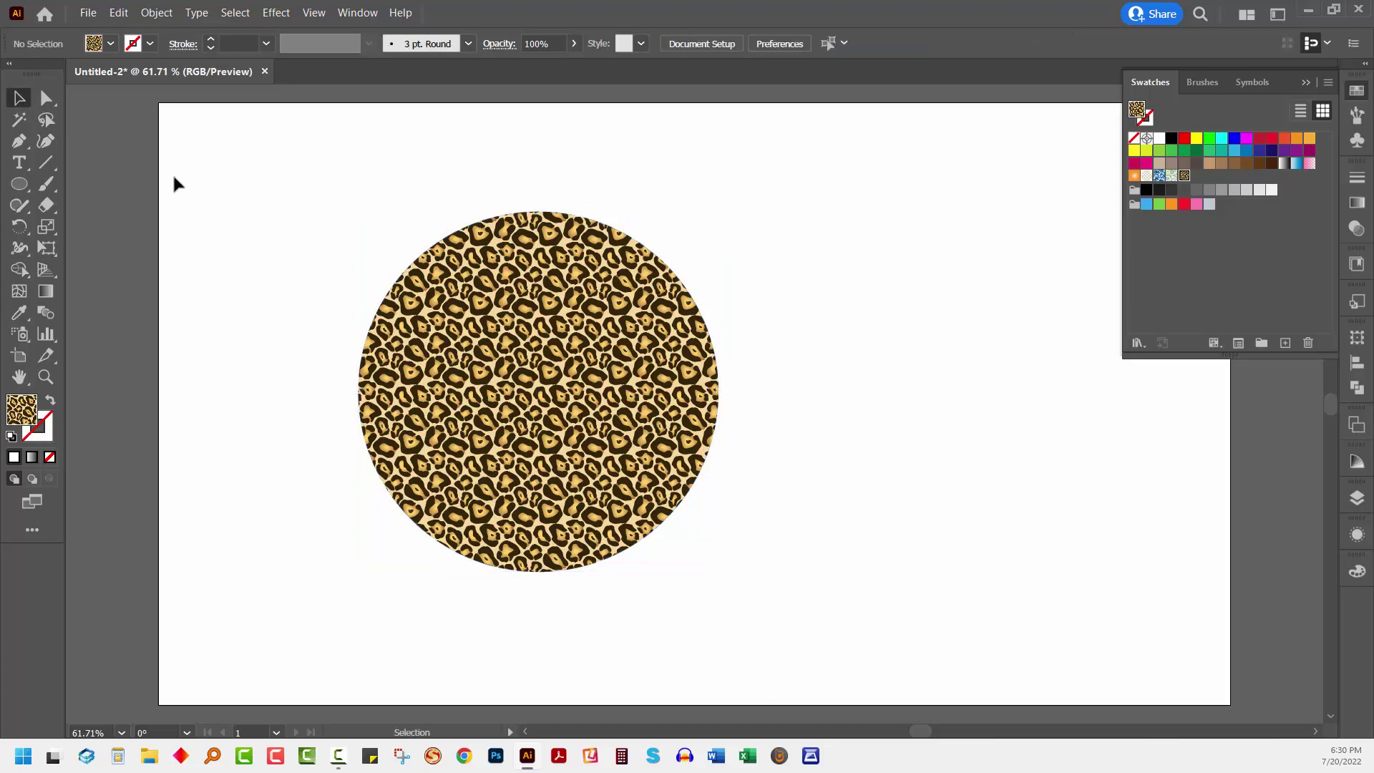
pyautogui.click(27, 184)
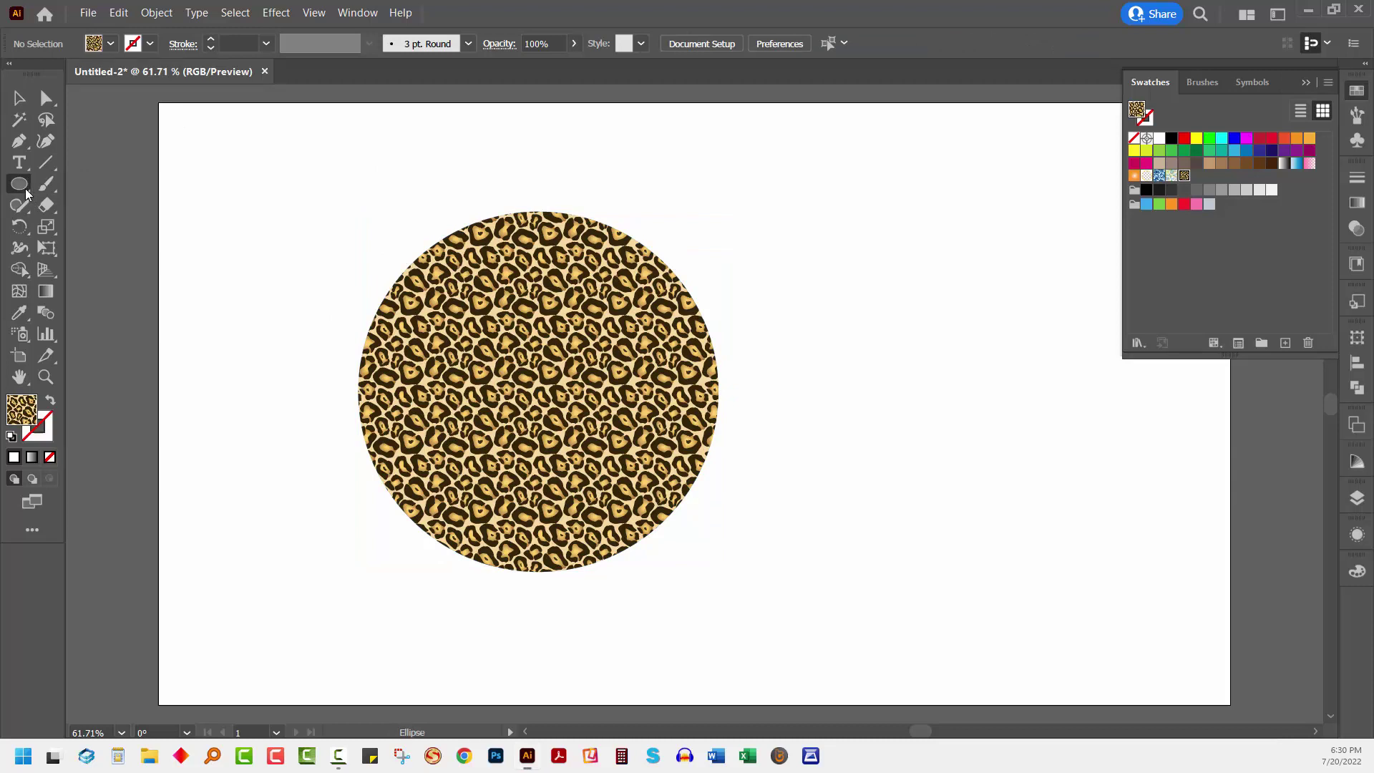
pyautogui.moveTo(28, 184); pyautogui.dragTo(60, 188)
pyautogui.click(61, 184)
pyautogui.click(17, 100)
pyautogui.click(526, 444)
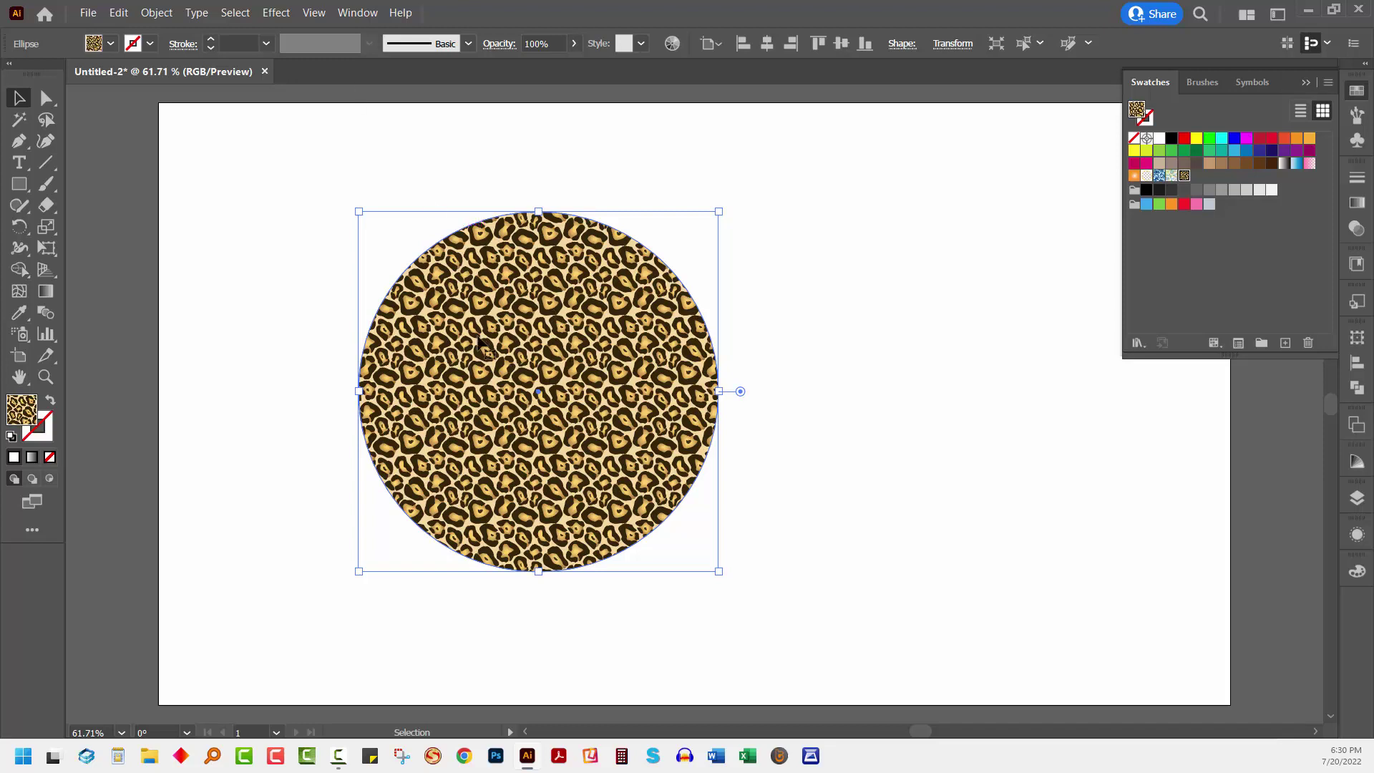
# - Scale only the circle's leopard pattern to 220% with Transform Objects unchecked
pyautogui.click(156, 12)
pyautogui.moveTo(179, 31)
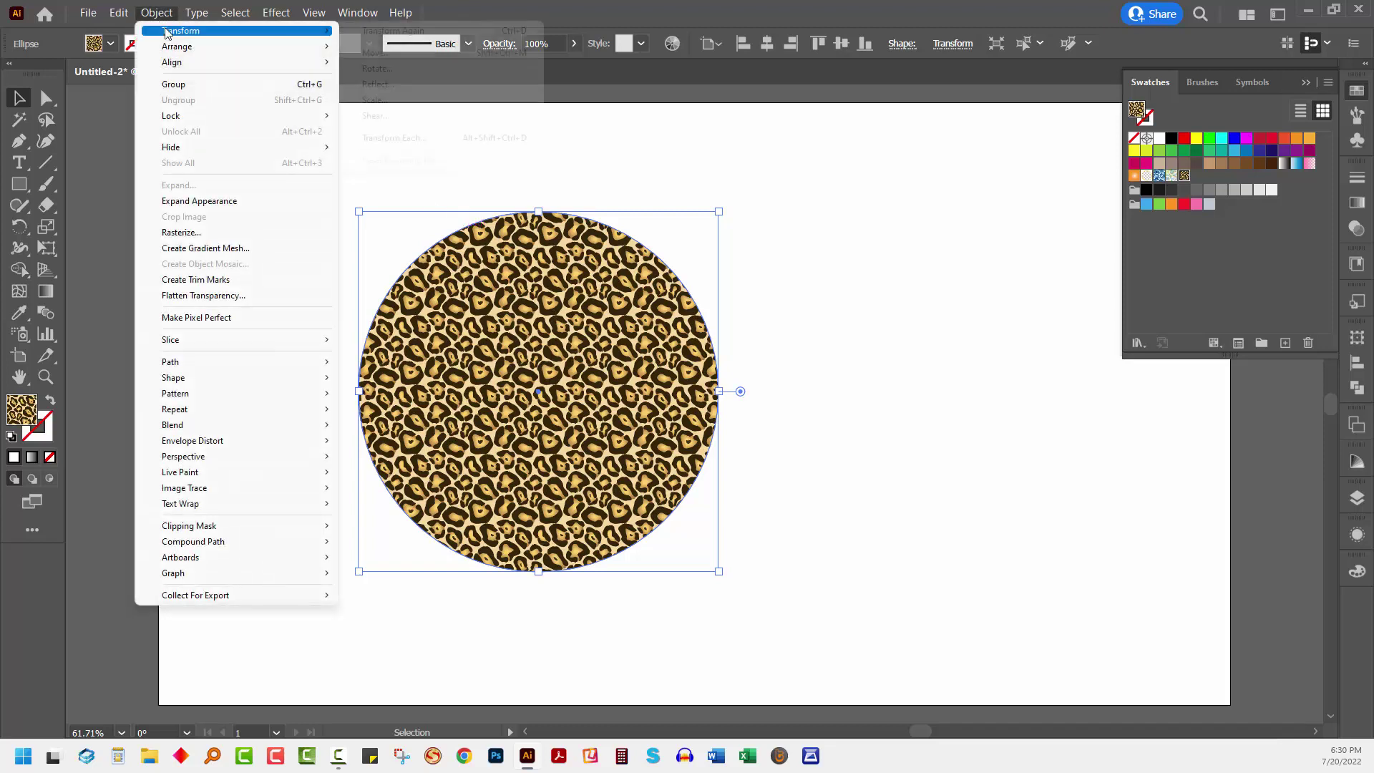
pyautogui.click(451, 101)
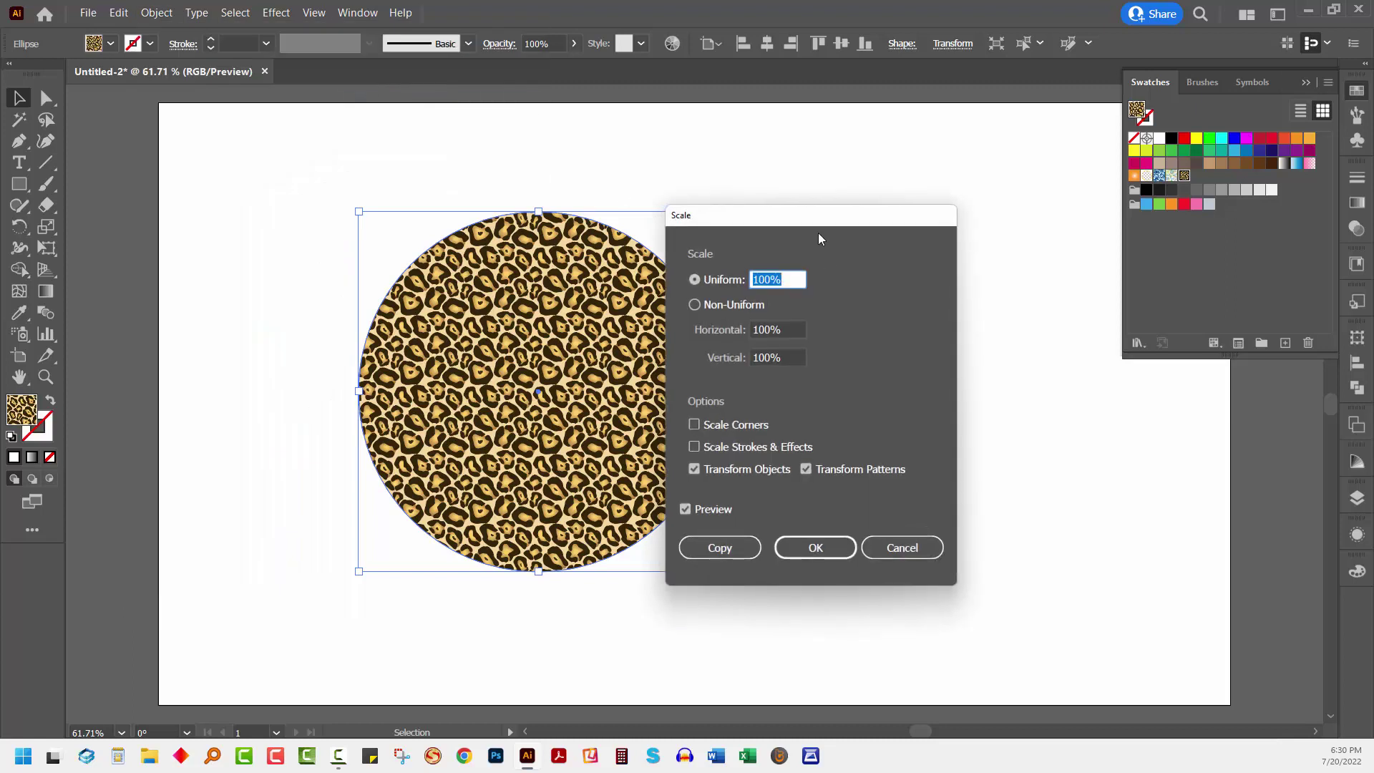
pyautogui.click(757, 458)
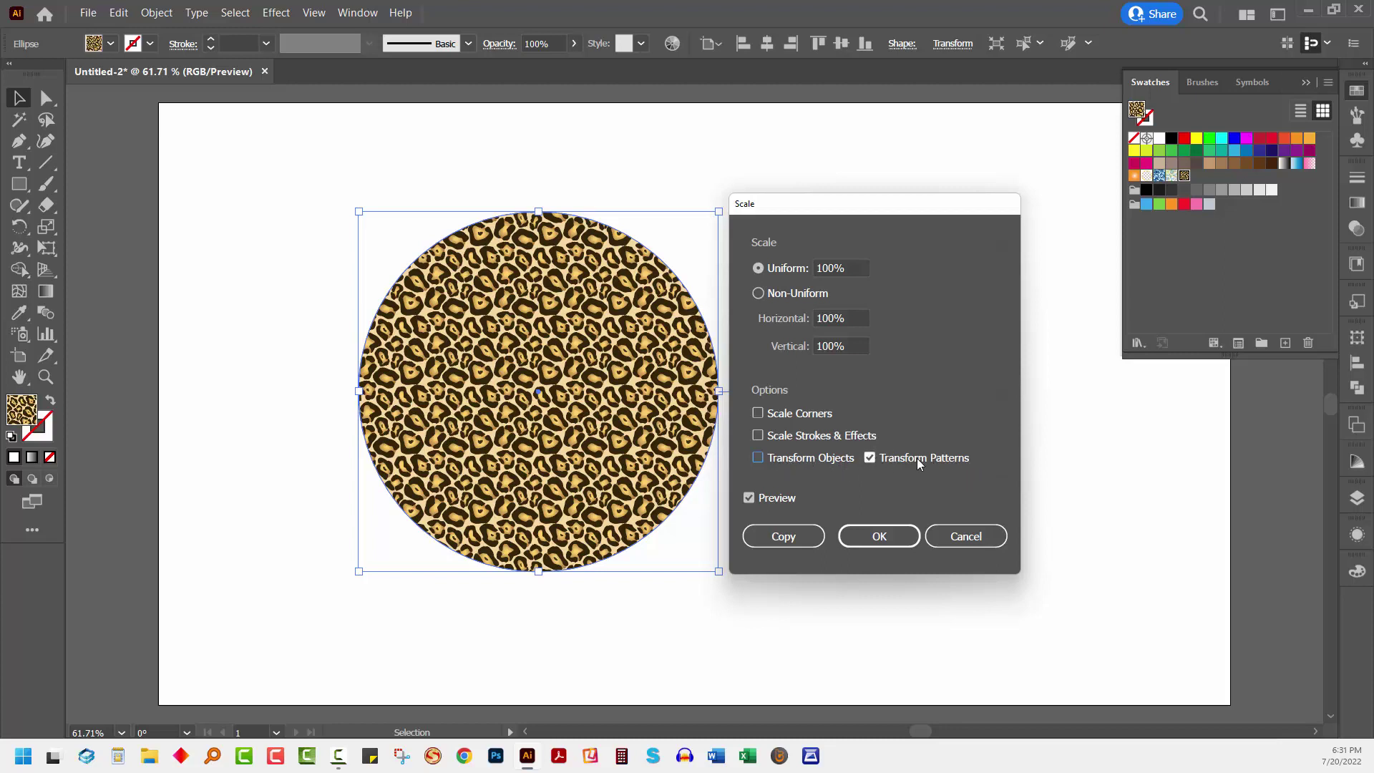
pyautogui.click(844, 268)
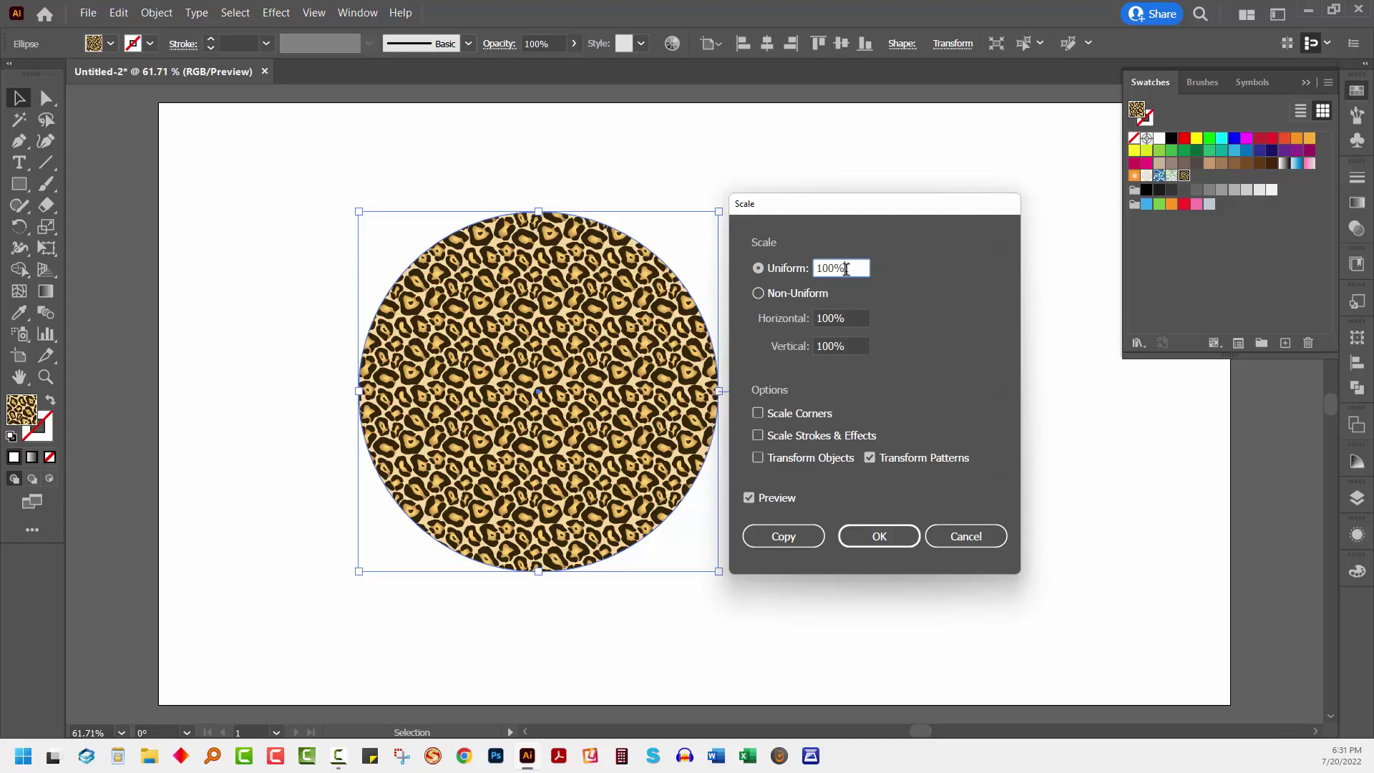
pyautogui.hotkey('shift', 'Up')
pyautogui.hotkey('shift', 'Up')
pyautogui.hotkey('shift', 'Up')
pyautogui.hotkey('shift', 'Up')
pyautogui.hotkey('shift', 'Up')
pyautogui.hotkey('shift', 'Up')
pyautogui.hotkey('shift', 'Up')
pyautogui.hotkey('shift', 'Up')
pyautogui.hotkey('shift', 'Up')
pyautogui.hotkey('shift', 'Up')
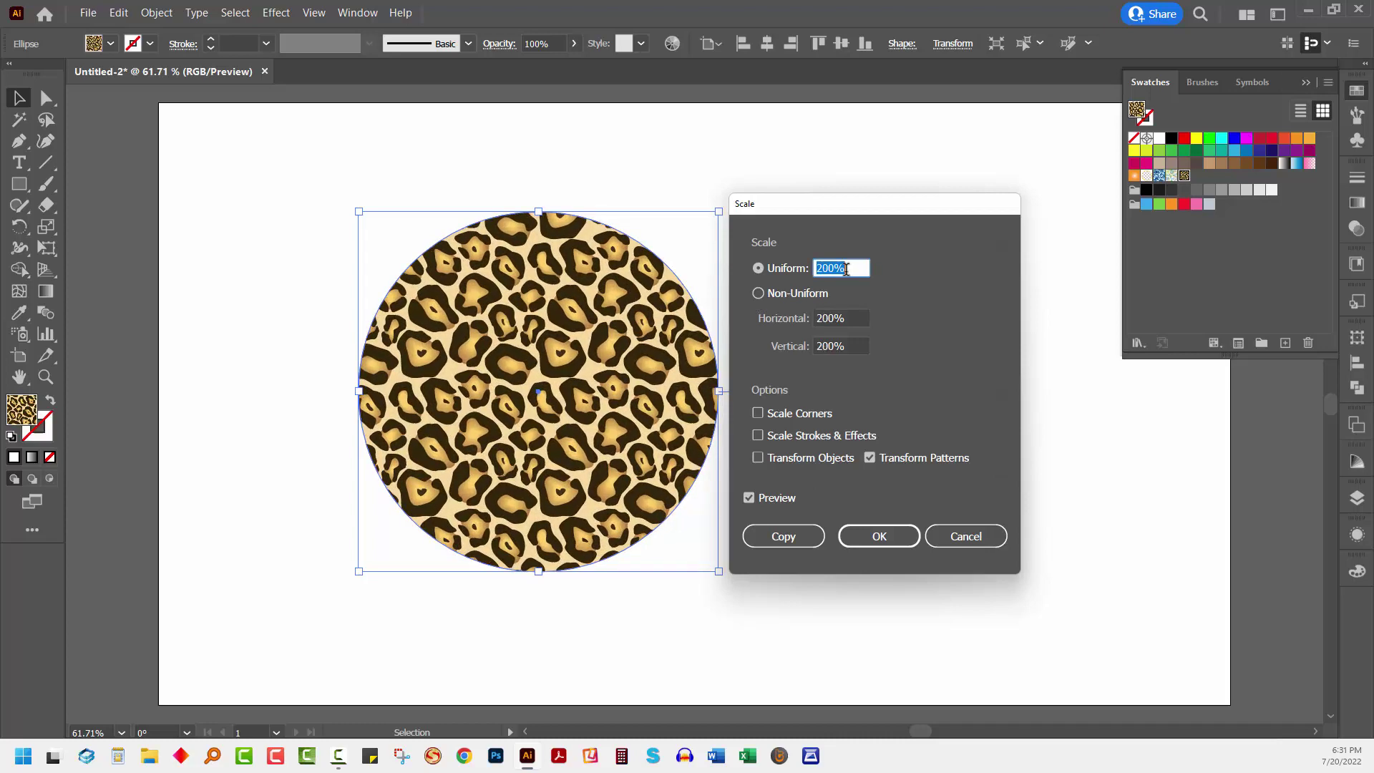
pyautogui.hotkey('shift', 'Up')
pyautogui.hotkey('shift', 'Up')
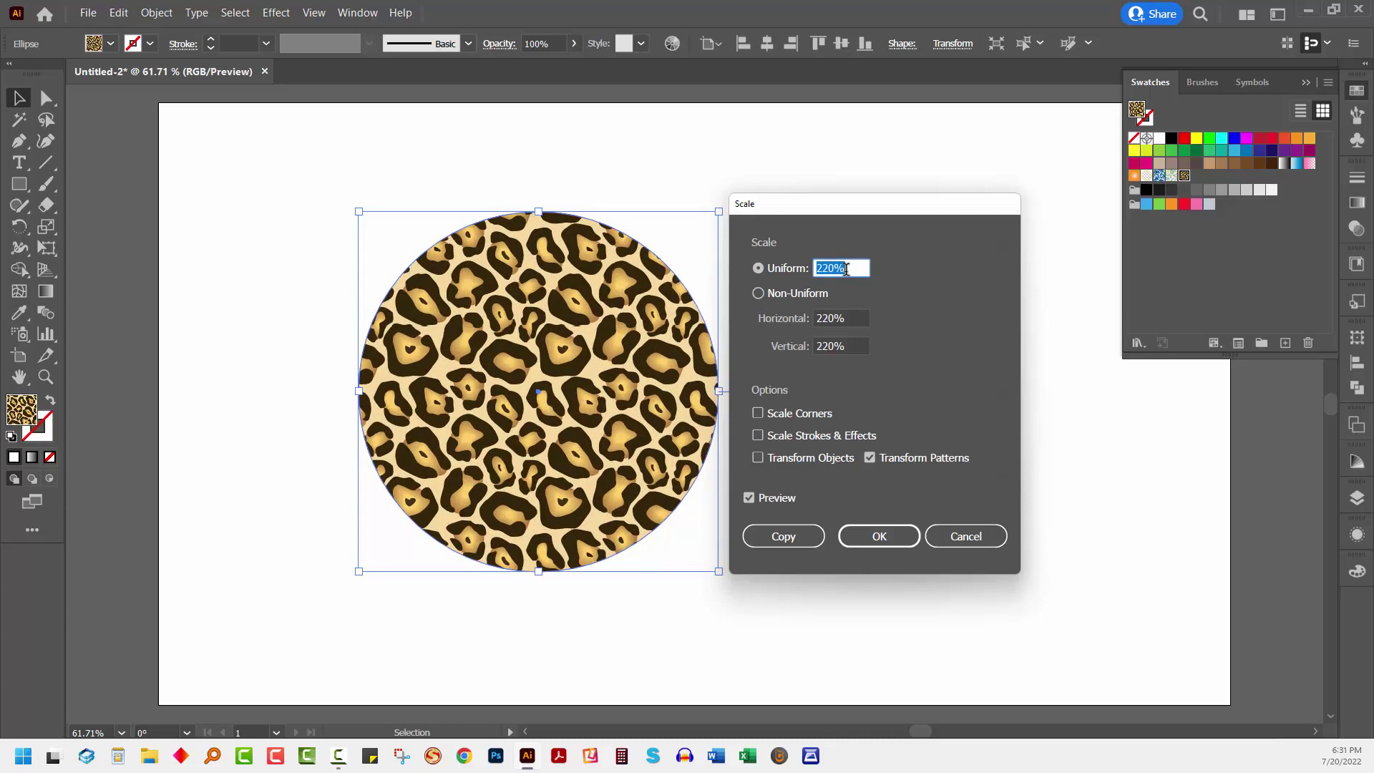
pyautogui.click(880, 533)
pyautogui.click(868, 534)
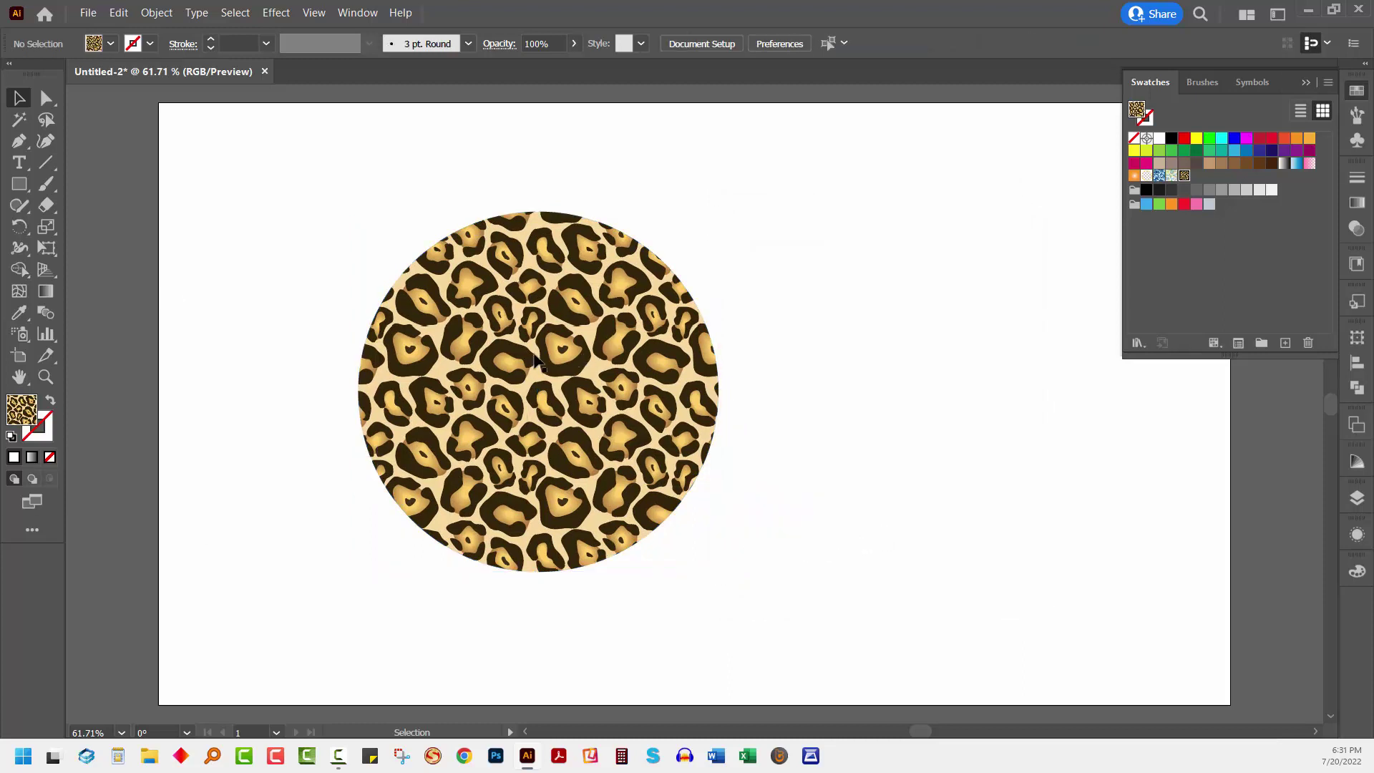
# - Reselect the circle and open the Scale dialog, resetting Uniform to 100%
pyautogui.click(542, 395)
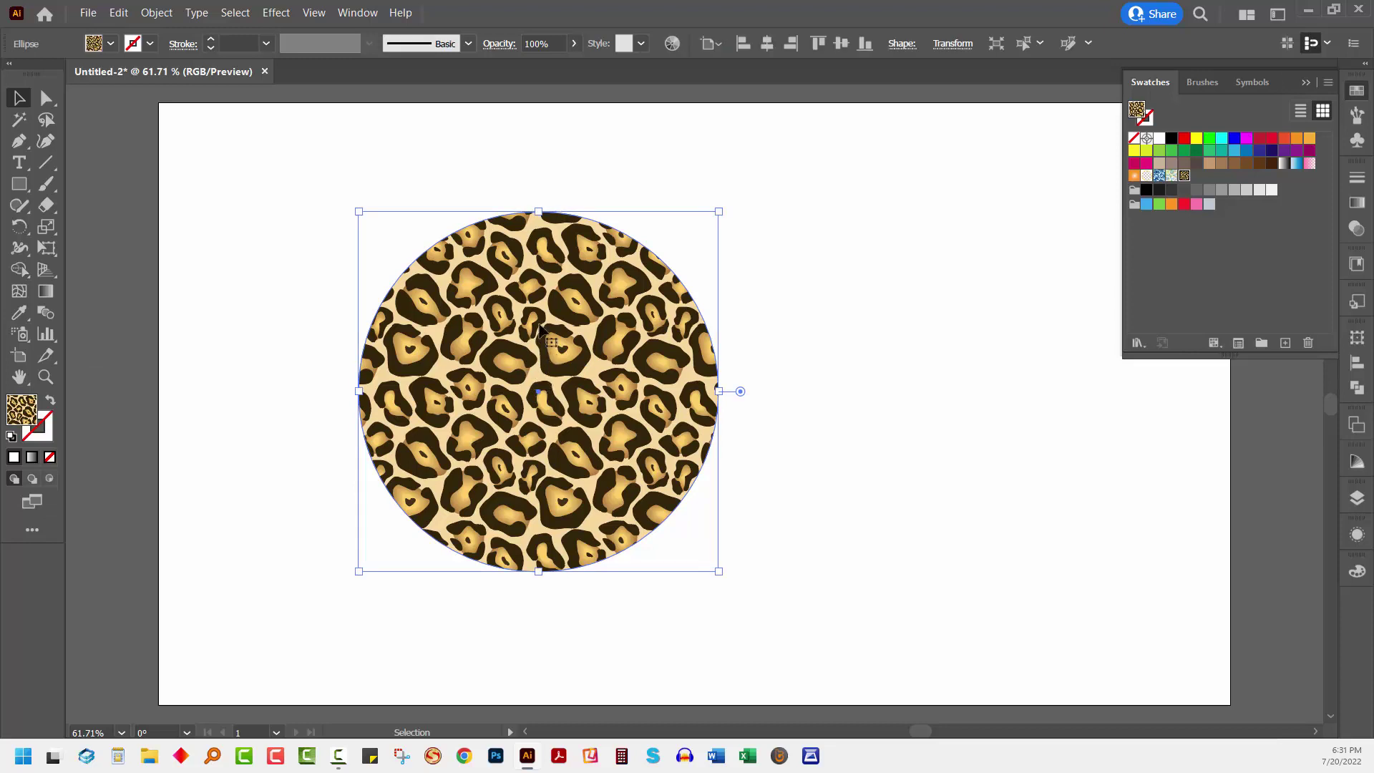
pyautogui.click(161, 14)
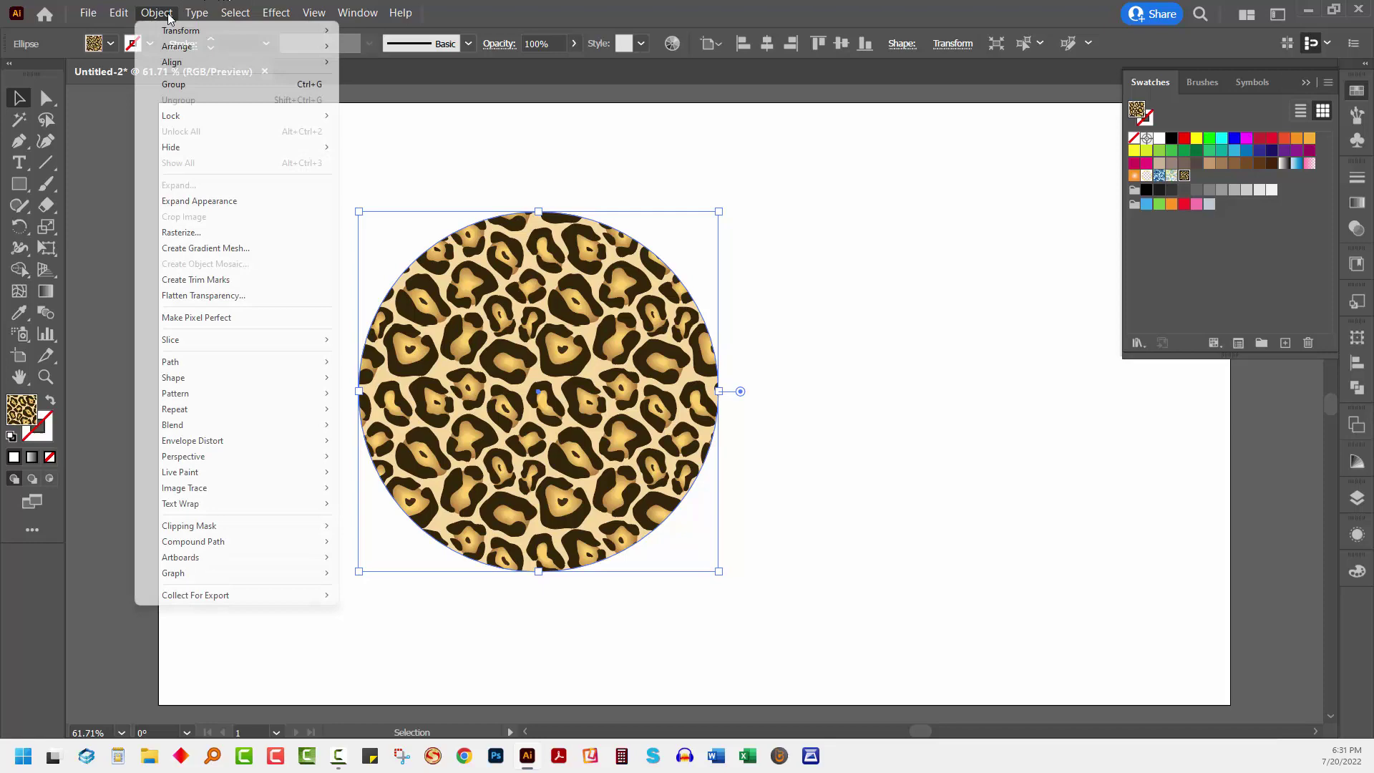
pyautogui.moveTo(189, 32)
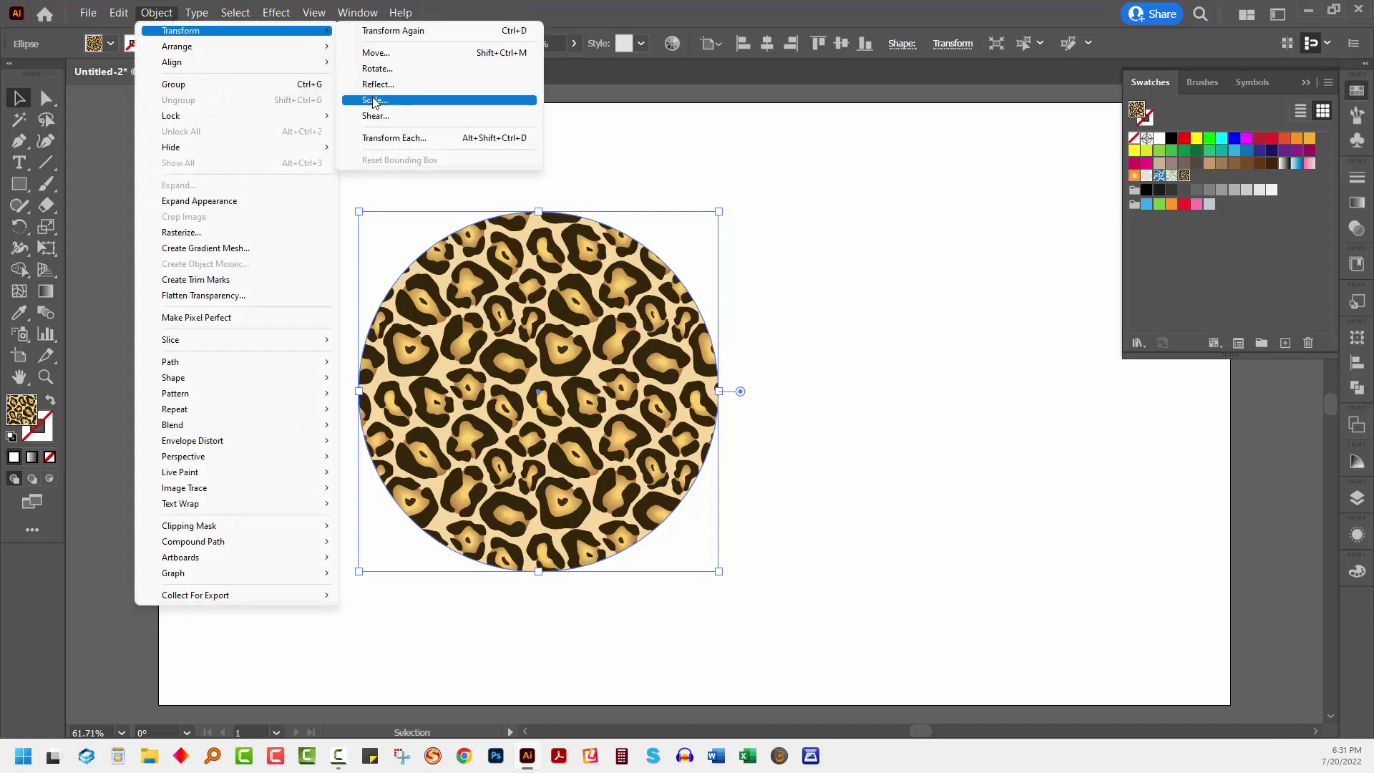
pyautogui.click(379, 100)
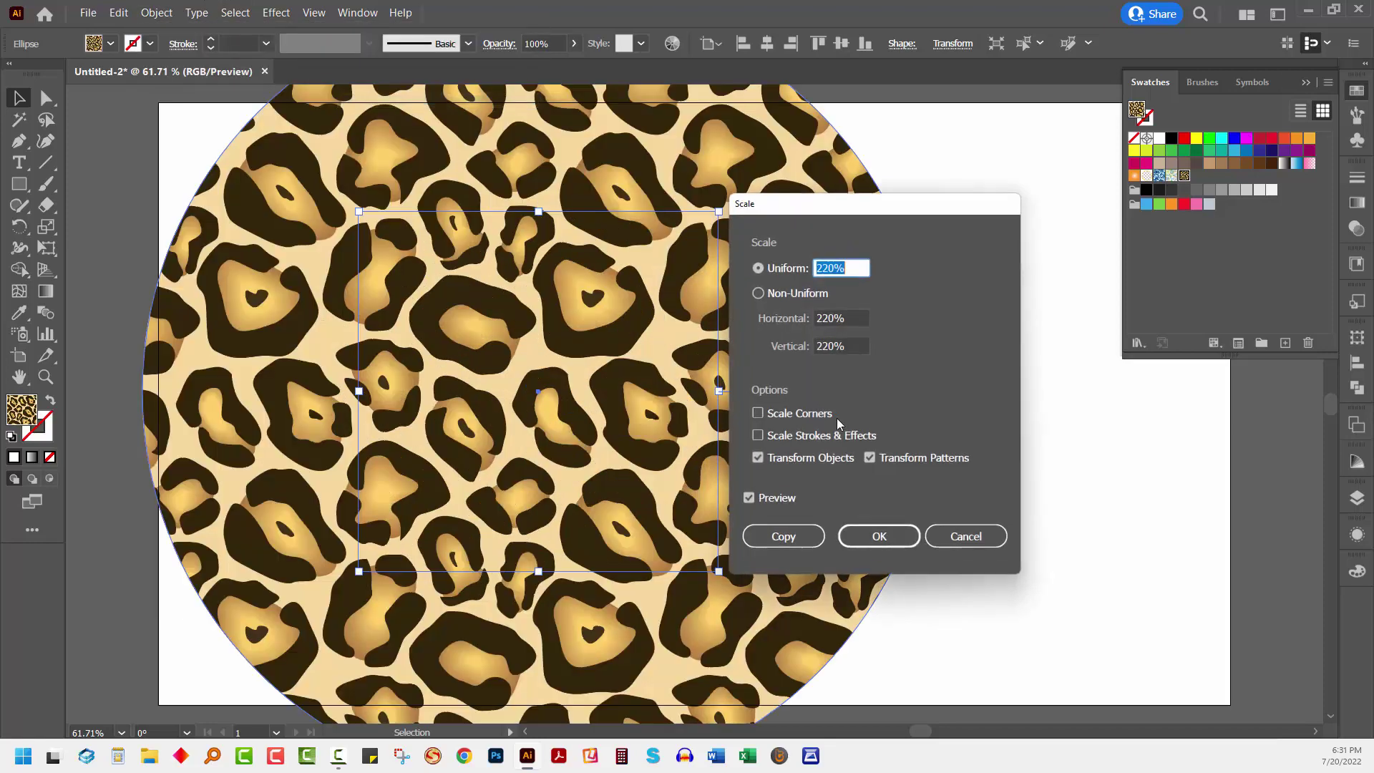
pyautogui.click(870, 458)
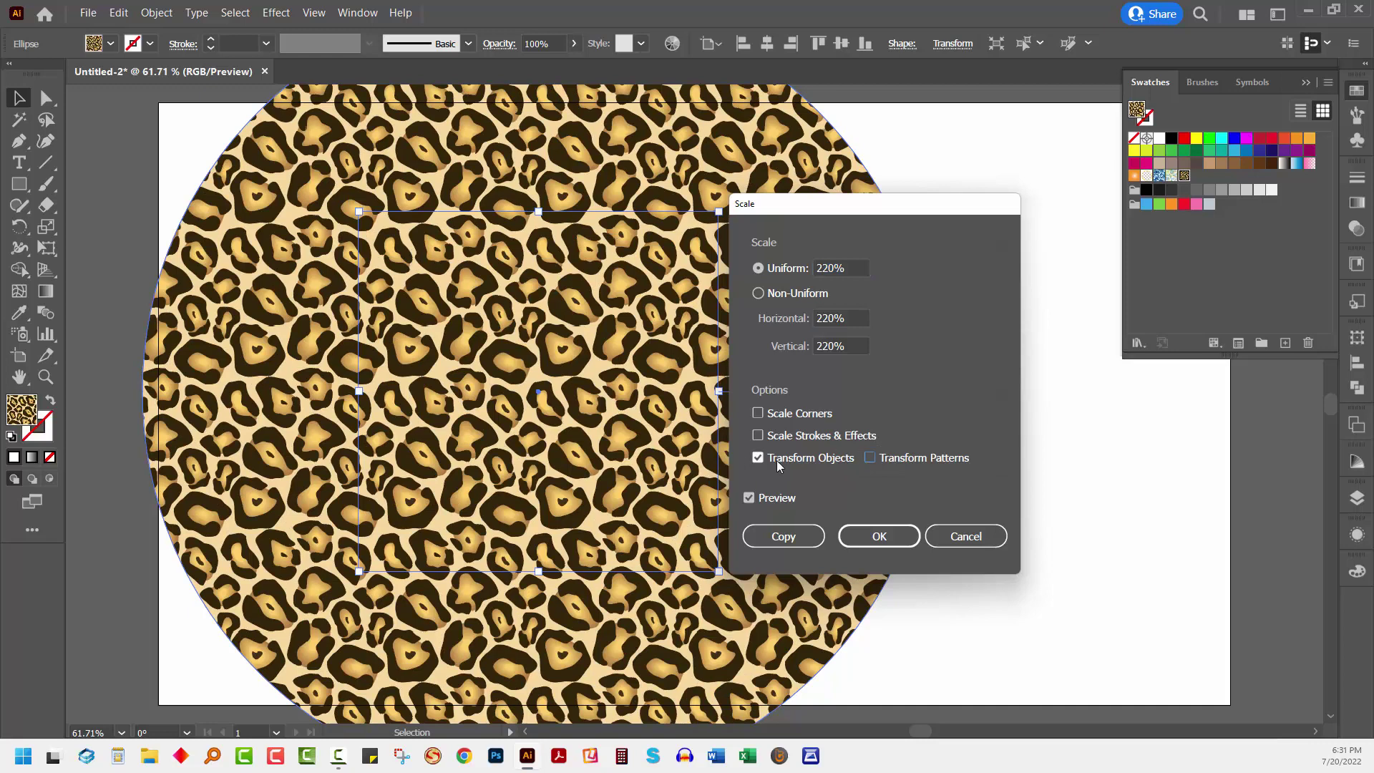
pyautogui.click(759, 459)
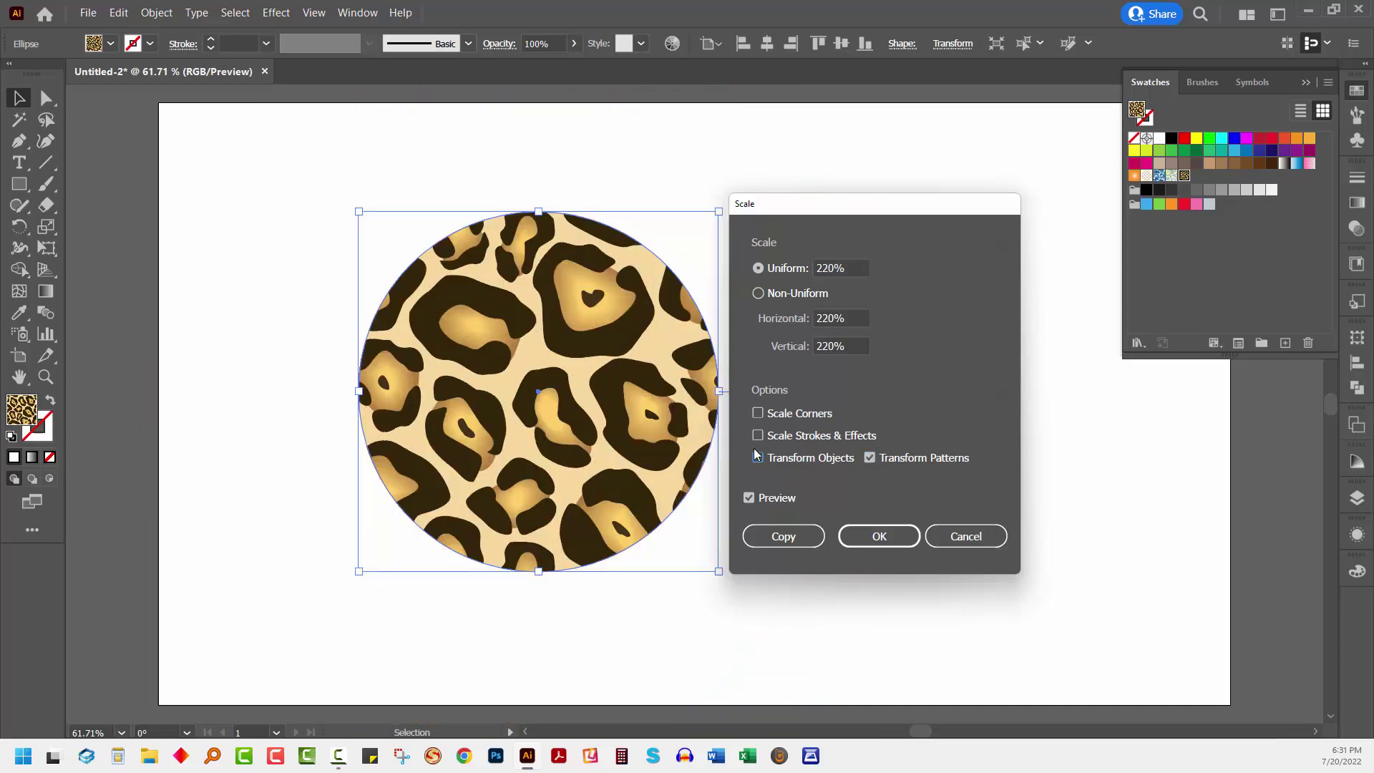
pyautogui.click(834, 271)
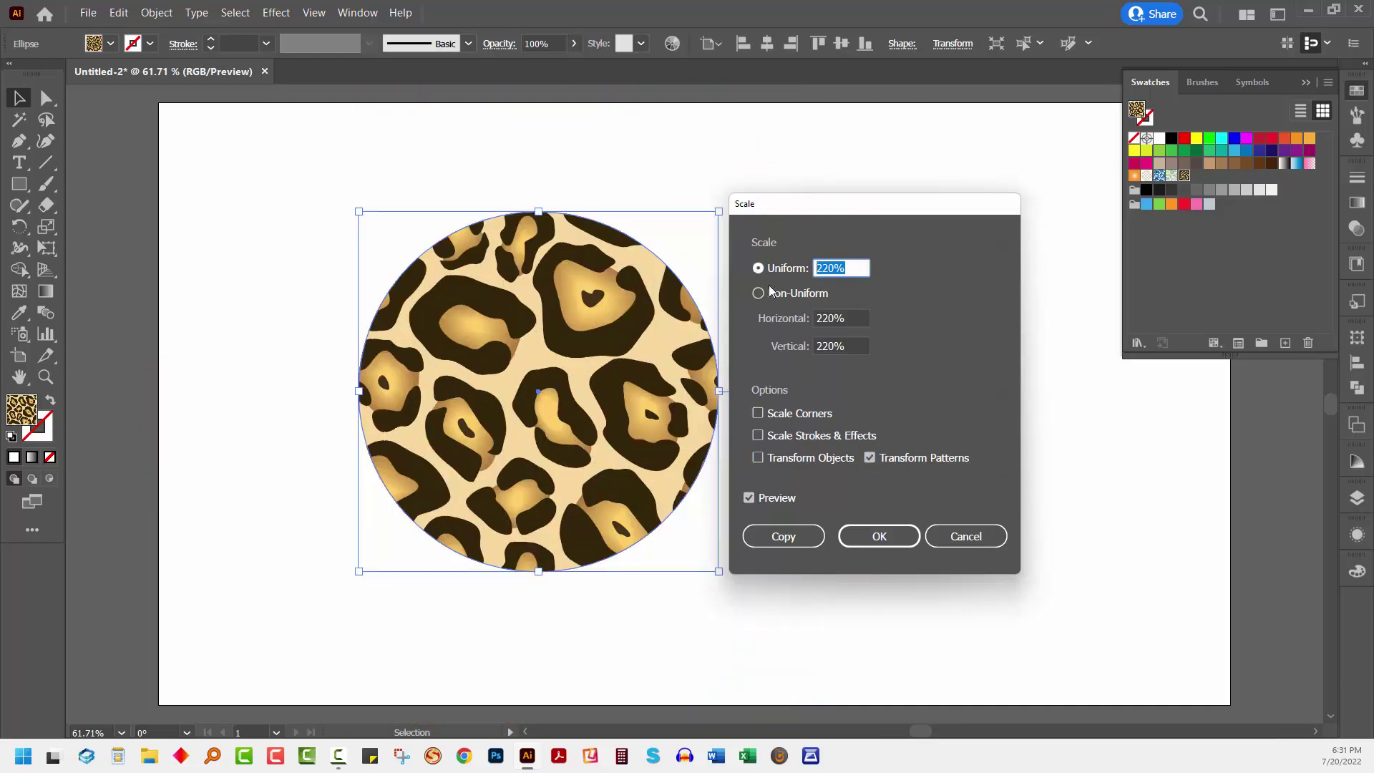
pyautogui.write('100')
pyautogui.press('Tab')
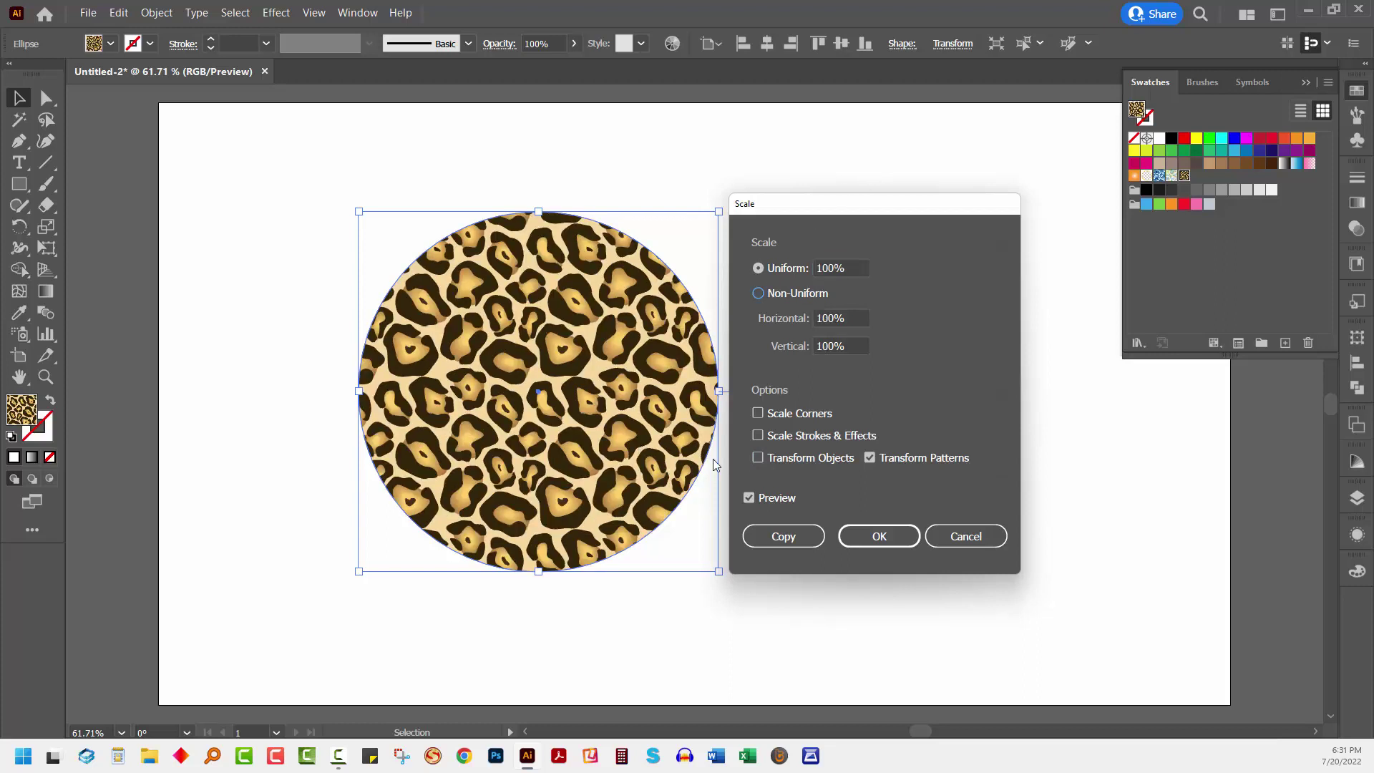
# - Scale the circle itself to 130% with Transform Patterns unchecked
pyautogui.click(757, 460)
pyautogui.click(869, 458)
pyautogui.click(847, 267)
pyautogui.hotkey('shift', 'Up')
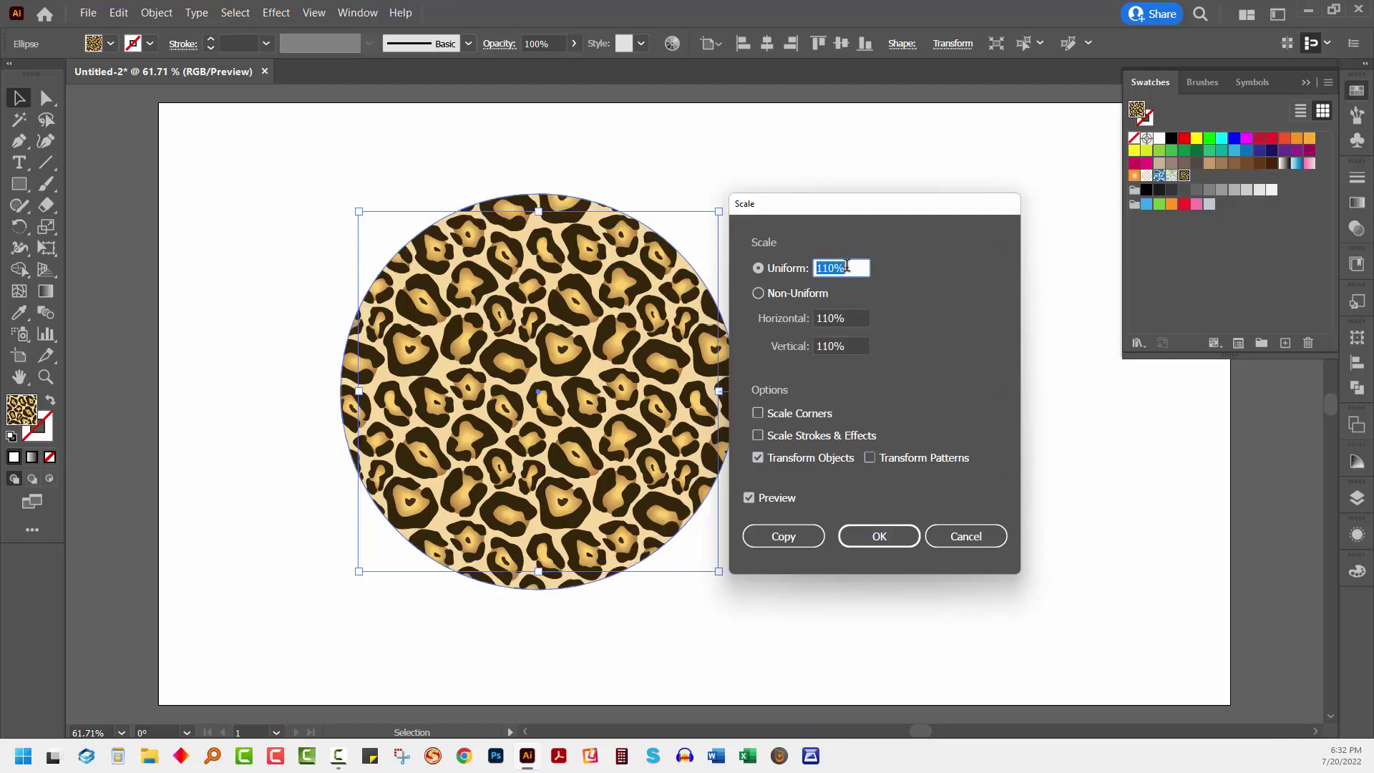
pyautogui.hotkey('shift', 'Up')
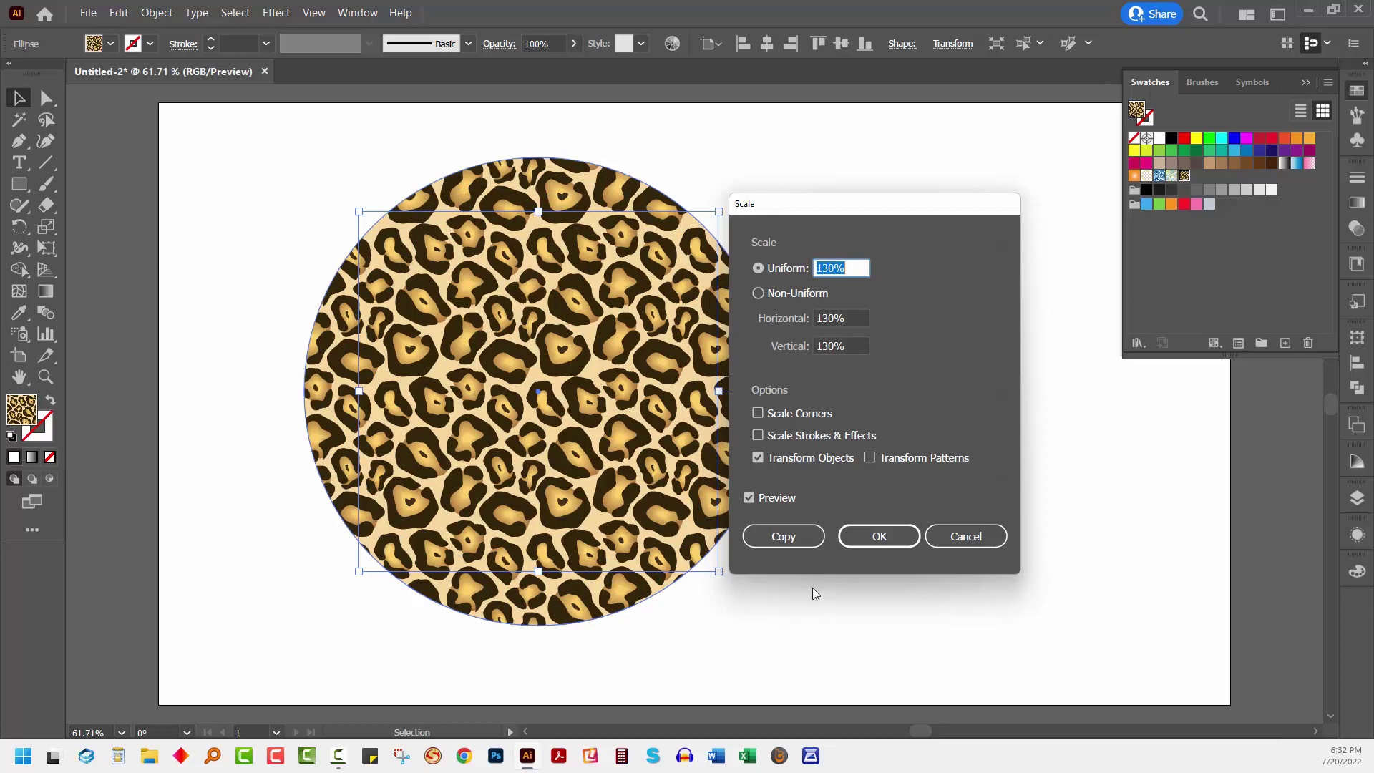
pyautogui.click(869, 542)
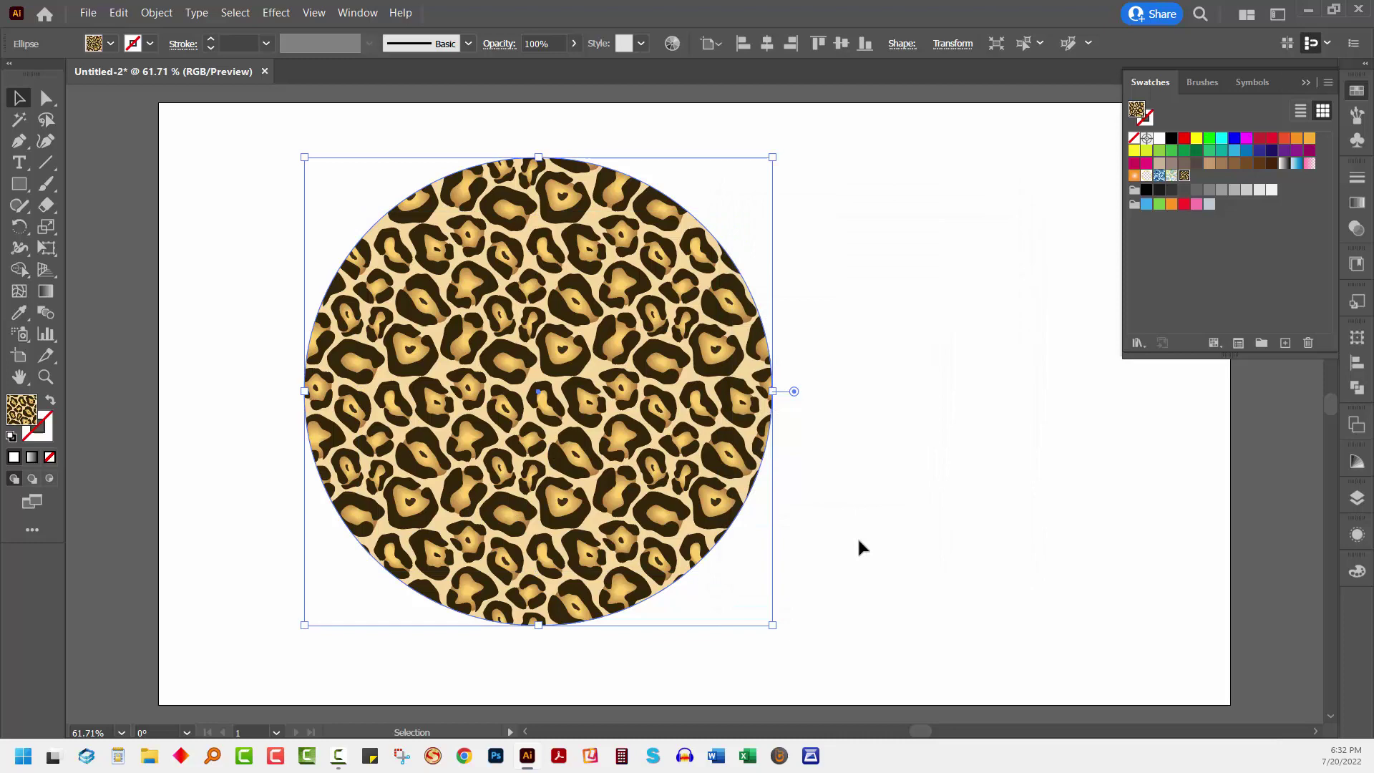
# - Scale the circle and its pattern together to 75% with Transform Patterns checked
pyautogui.click(157, 13)
pyautogui.moveTo(236, 31)
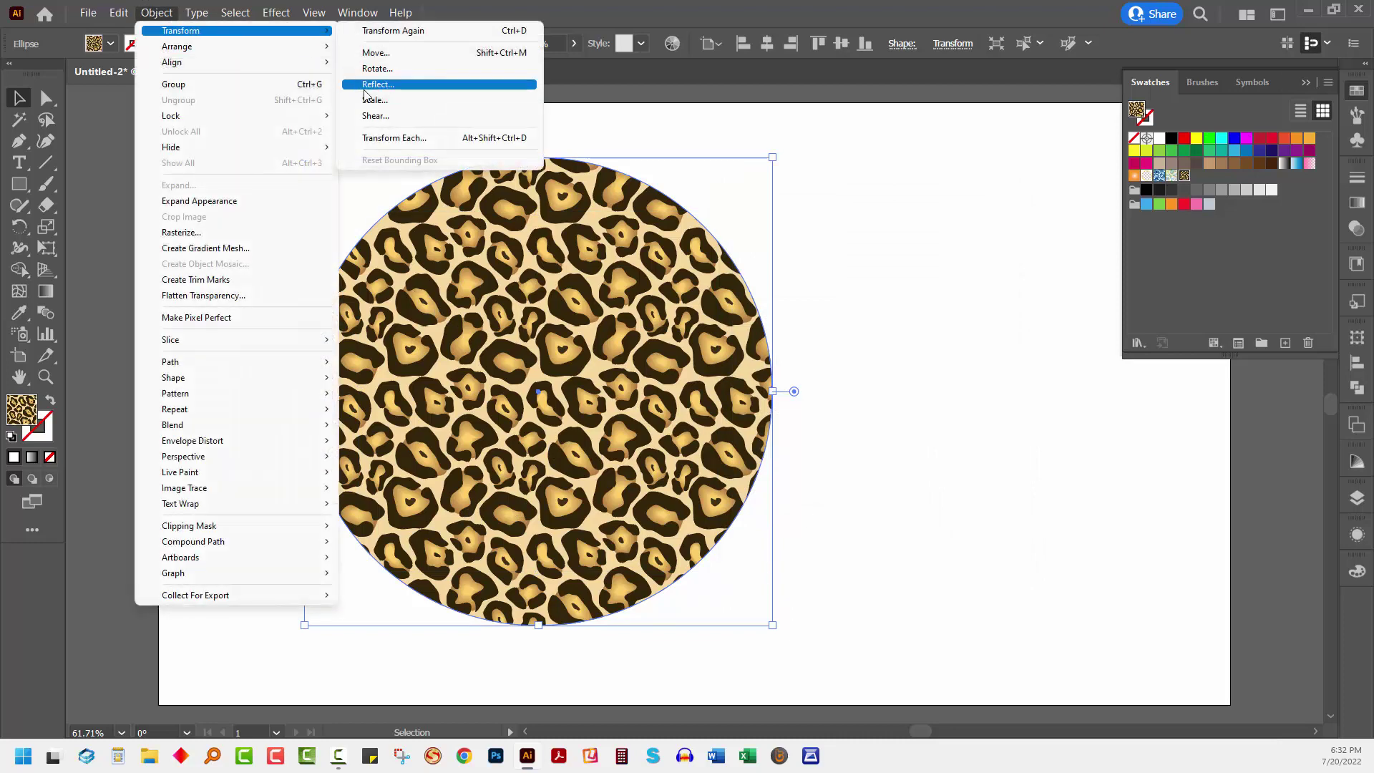
pyautogui.click(393, 101)
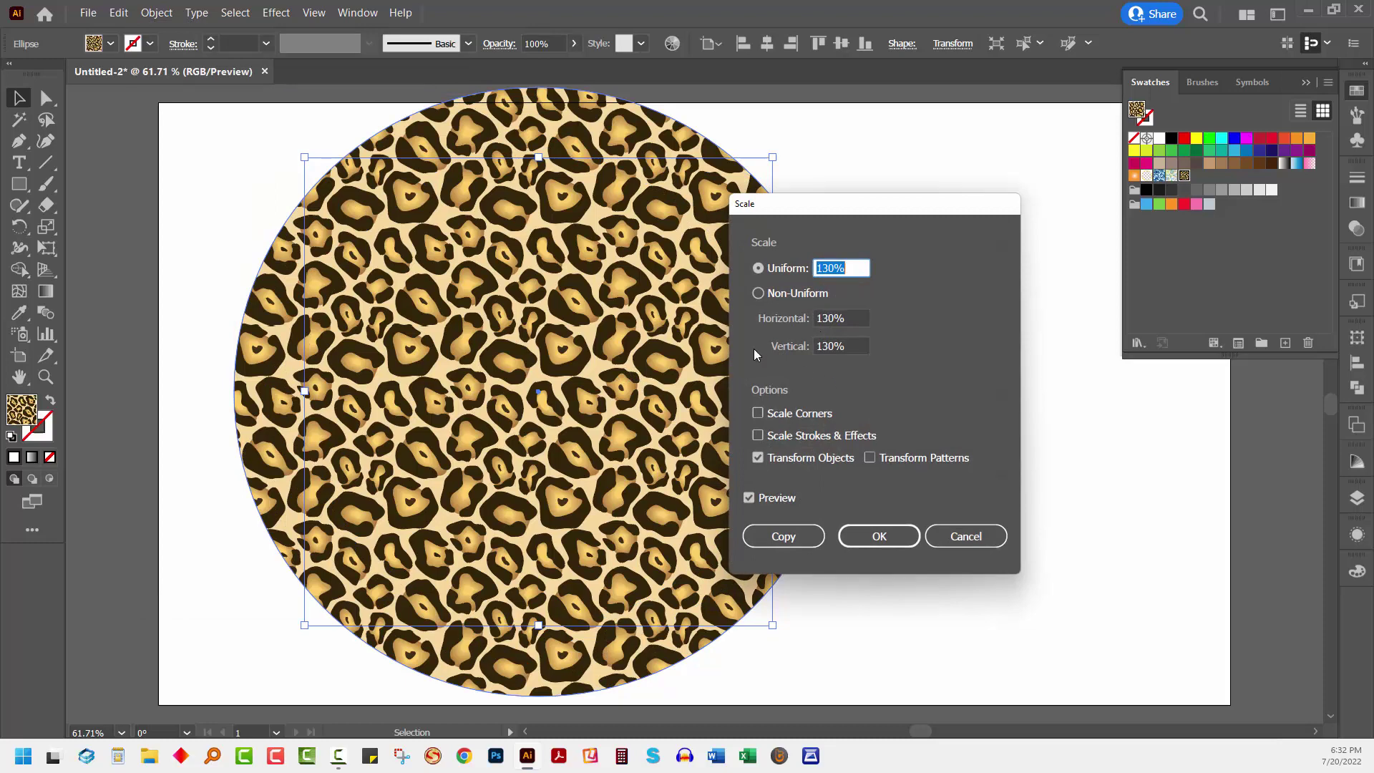
pyautogui.click(872, 459)
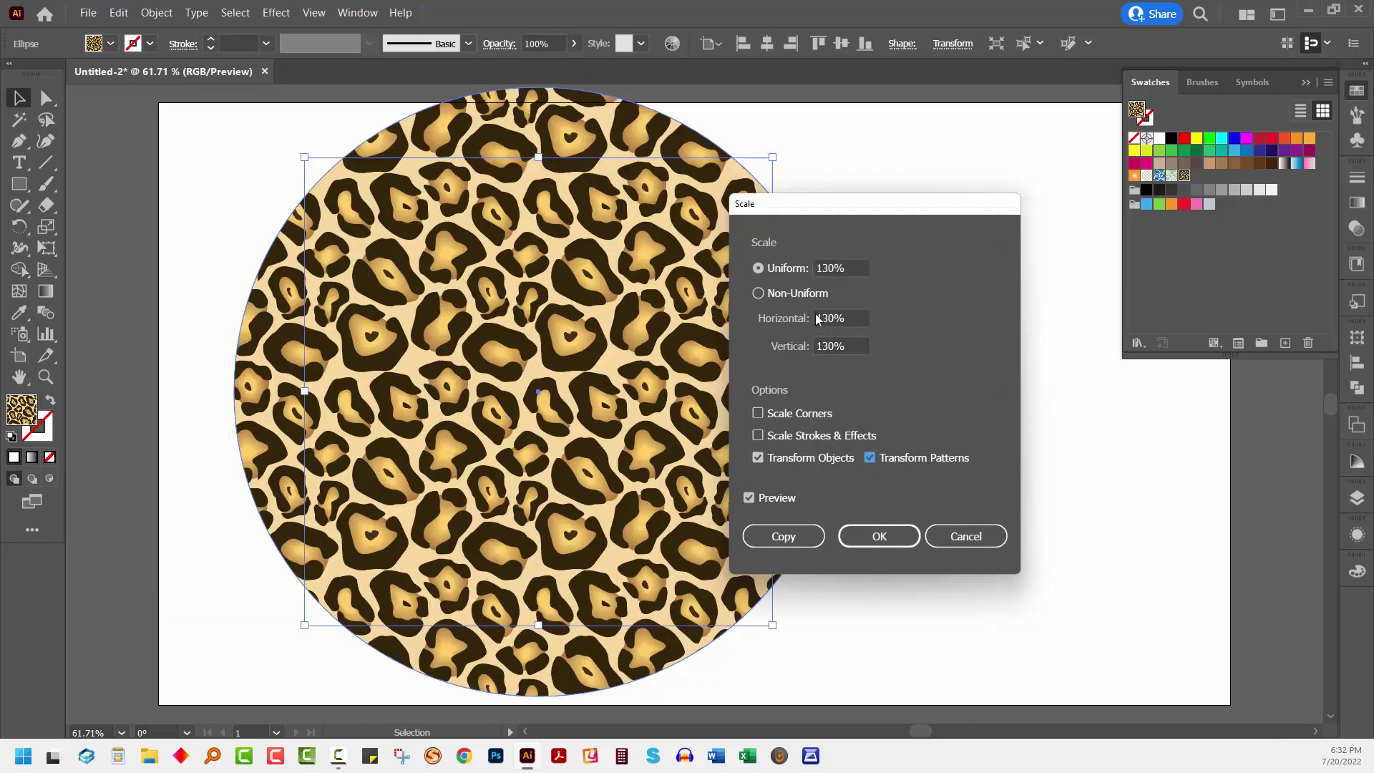
pyautogui.click(850, 268)
pyautogui.write('75')
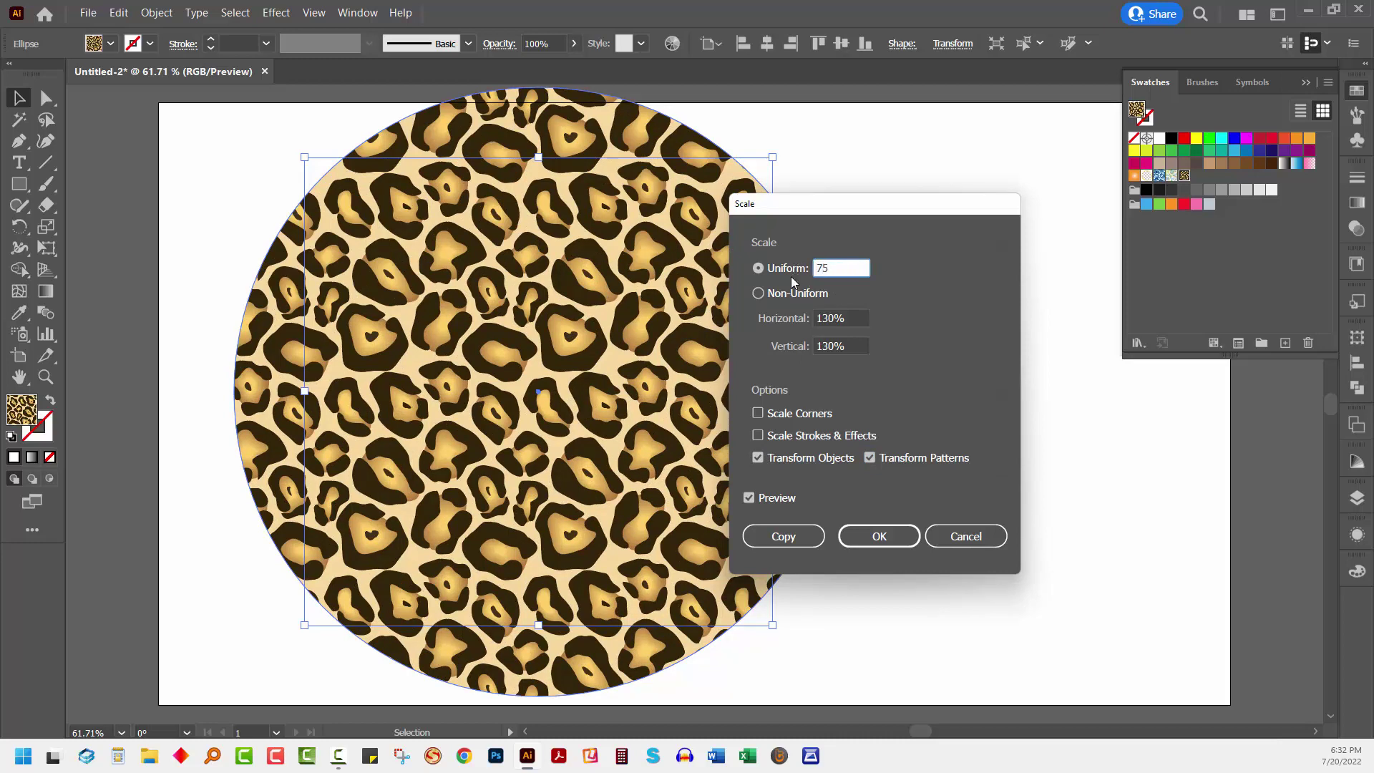
pyautogui.press('Tab')
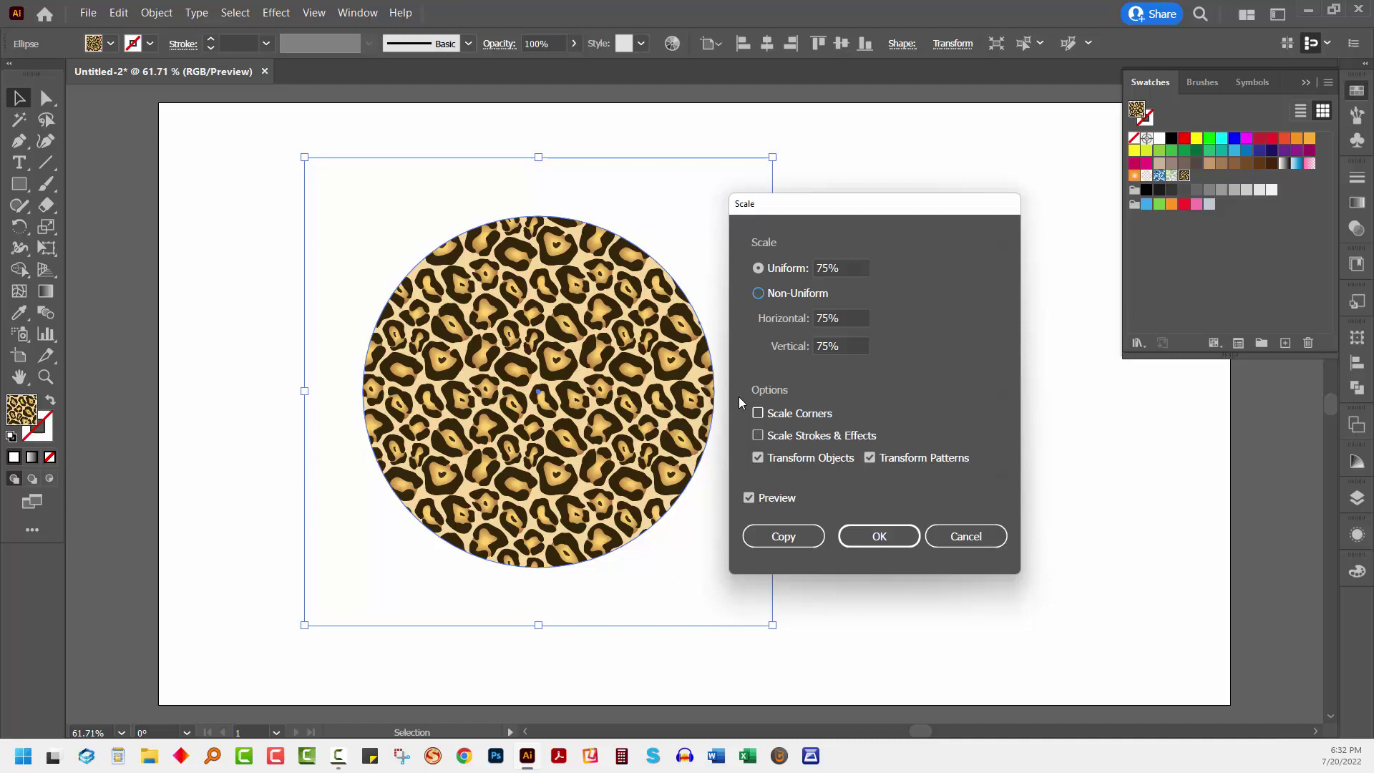
pyautogui.click(871, 536)
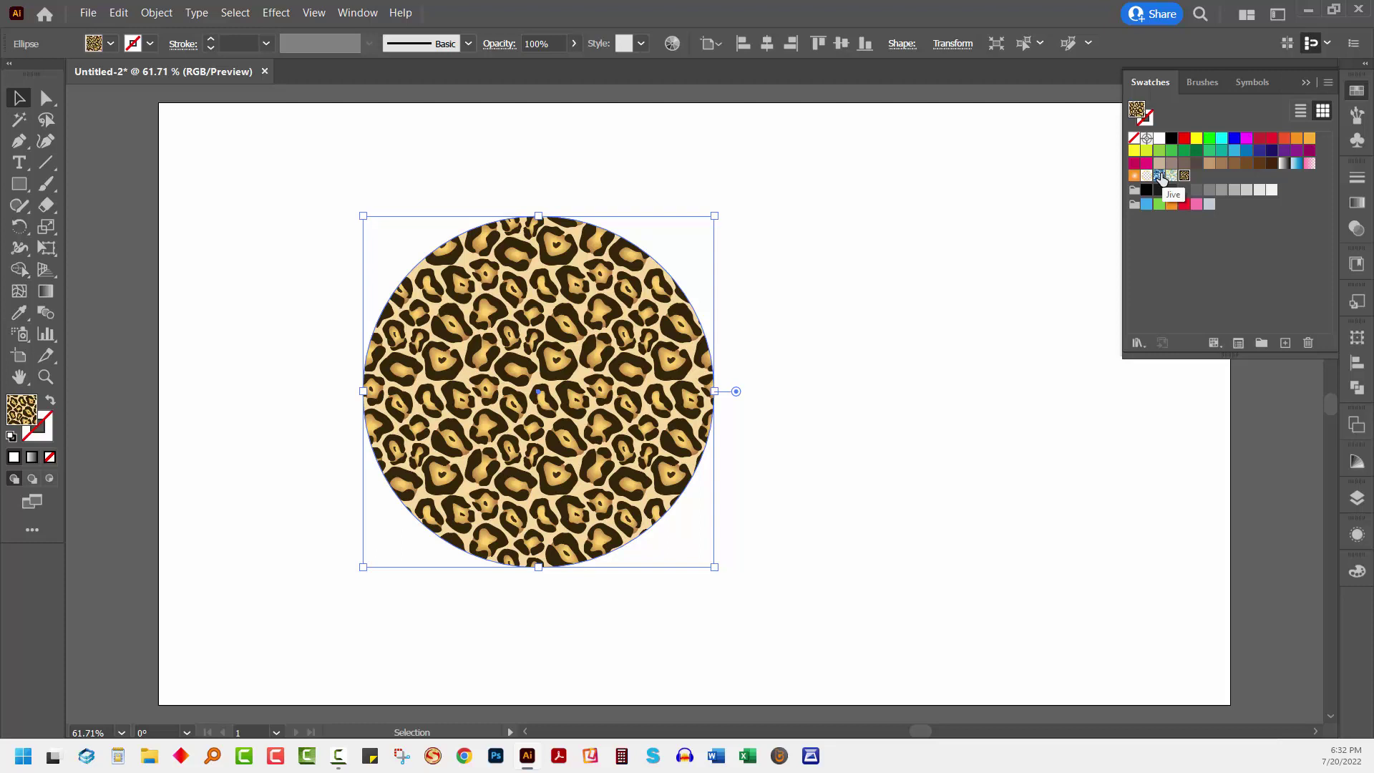
# - Apply the blue Jive pattern swatch to the circle
pyautogui.click(1160, 177)
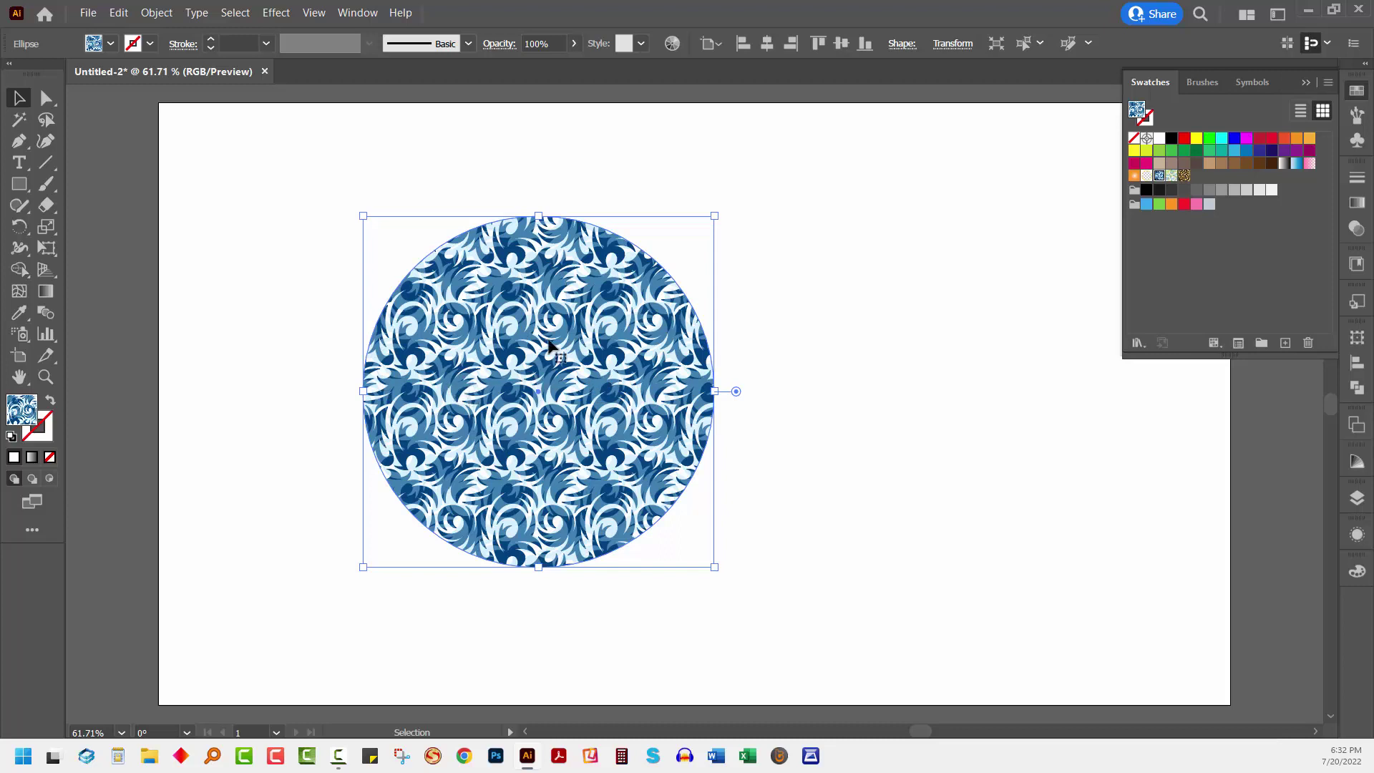
pyautogui.click(1160, 177)
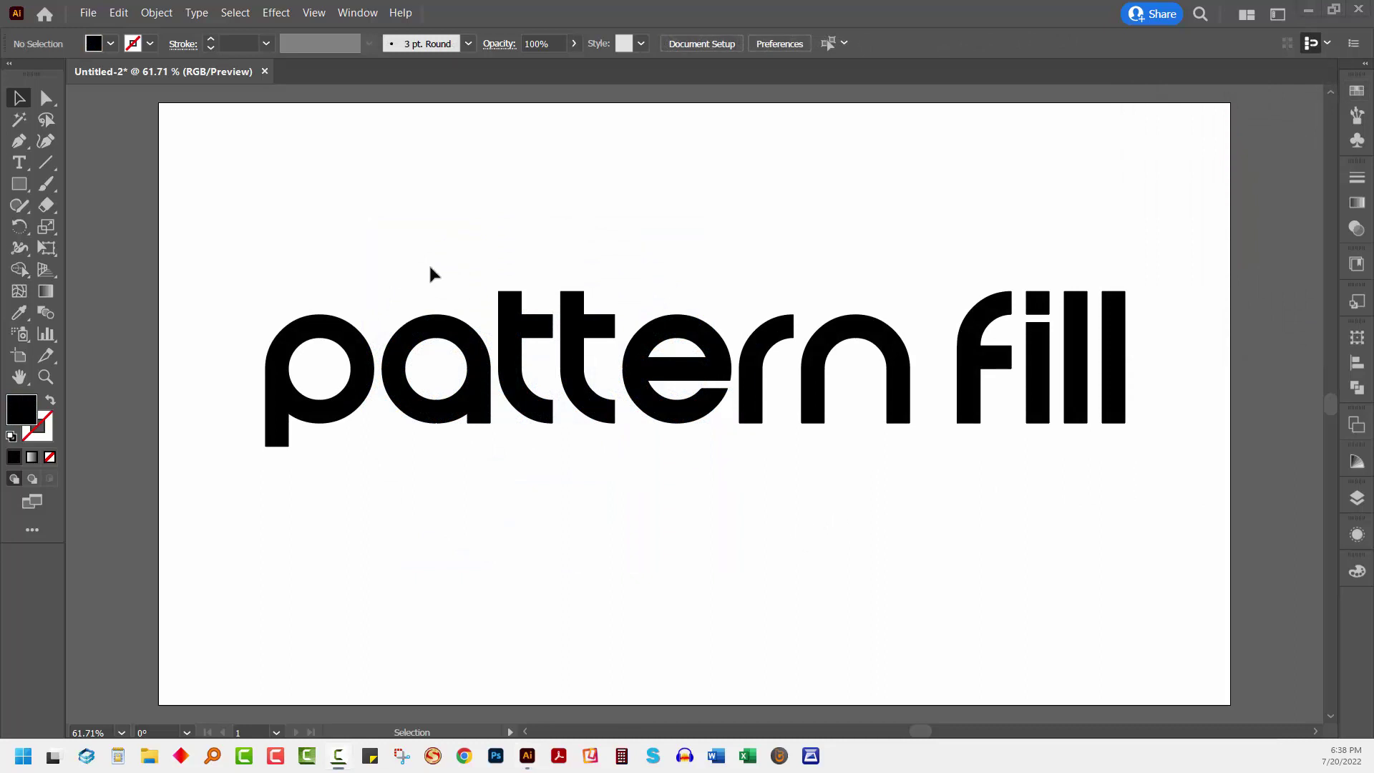
# - Select the 'pattern fill' lettering, undo a trial letter edit, and reselect the text
pyautogui.moveTo(430, 268); pyautogui.dragTo(618, 451)
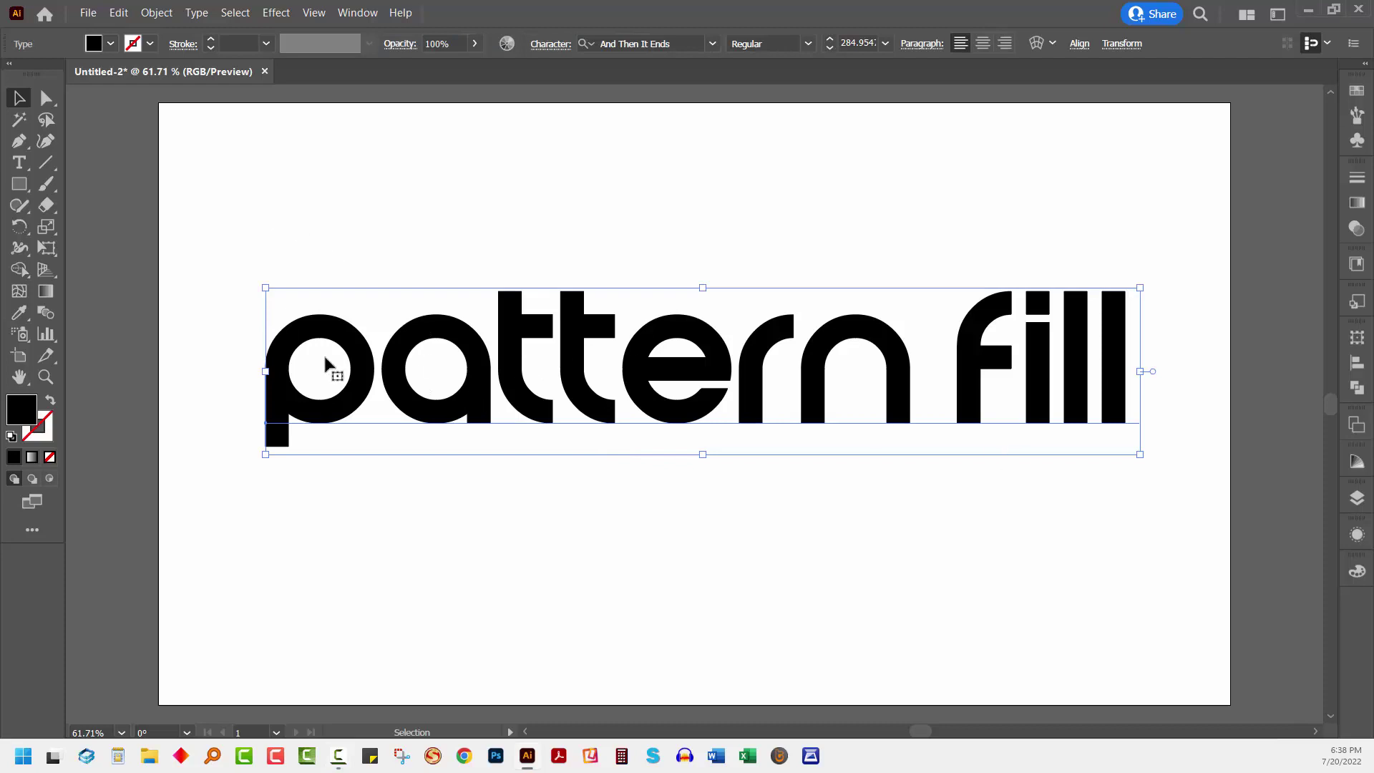
pyautogui.click(20, 162)
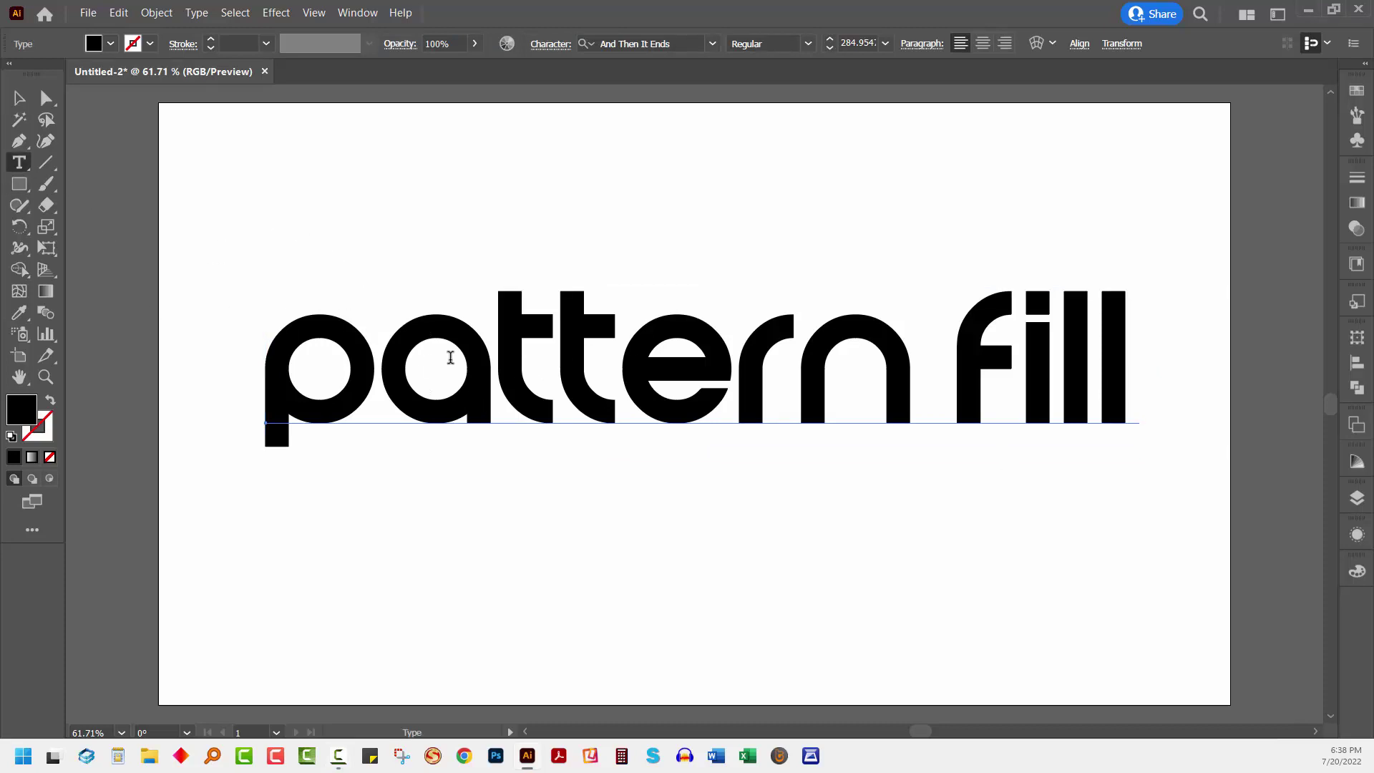
pyautogui.moveTo(481, 368); pyautogui.dragTo(426, 364)
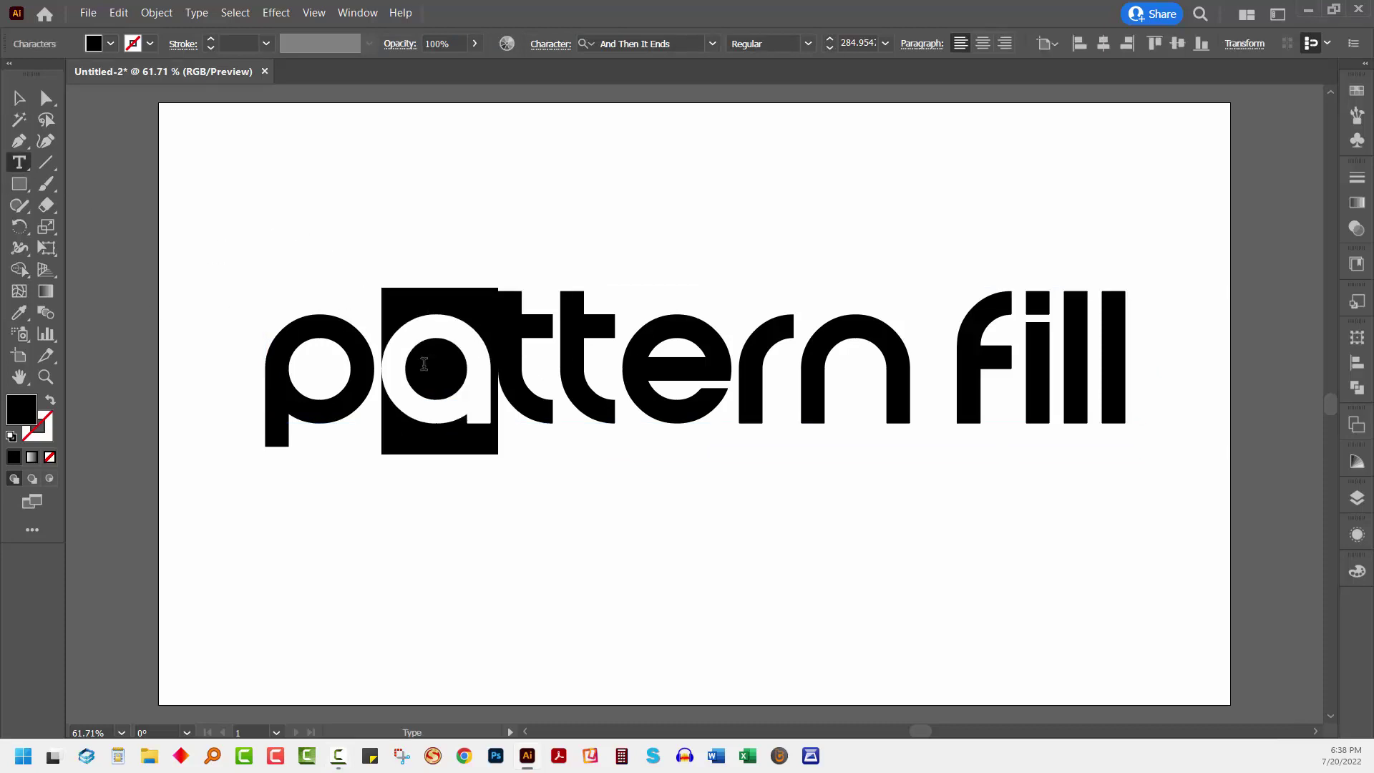
pyautogui.write('e')
pyautogui.press('Escape')
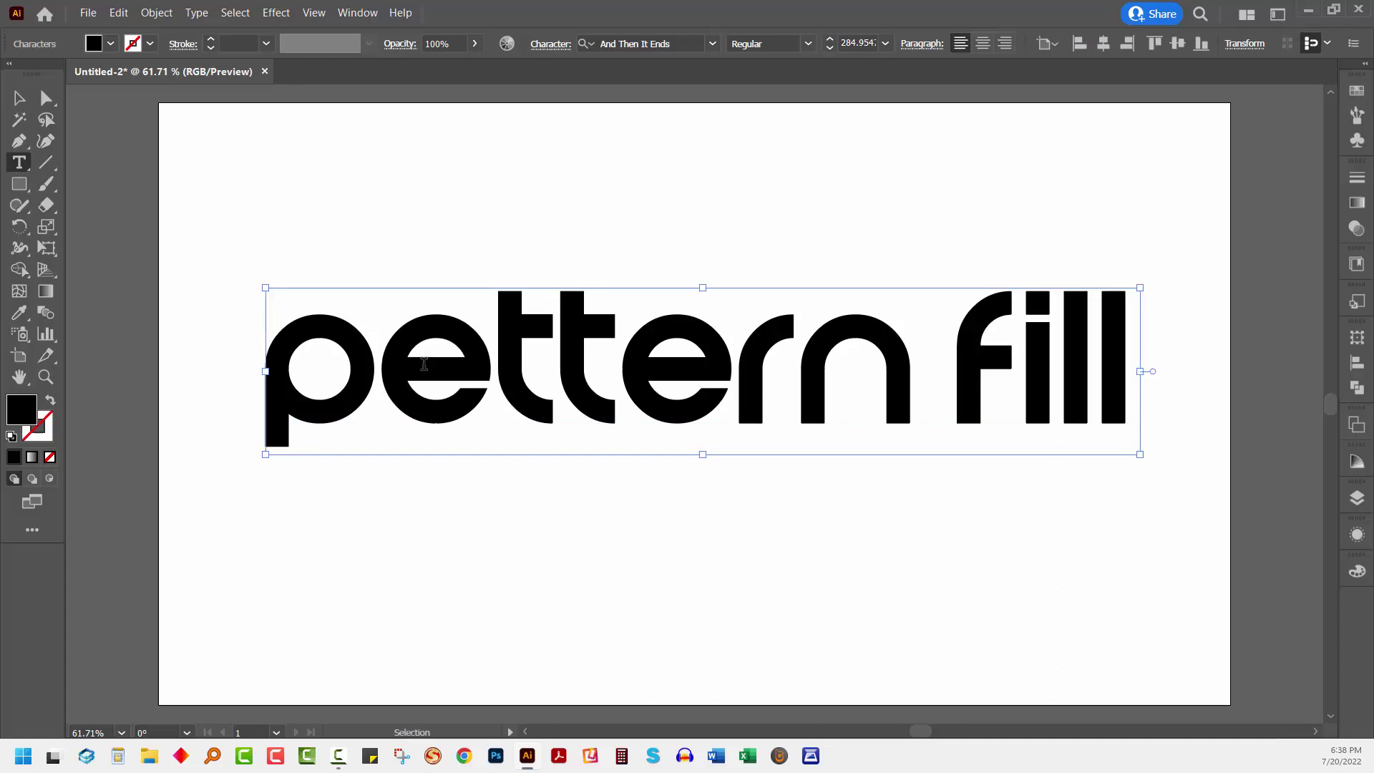
pyautogui.hotkey('ctrl', 'z')
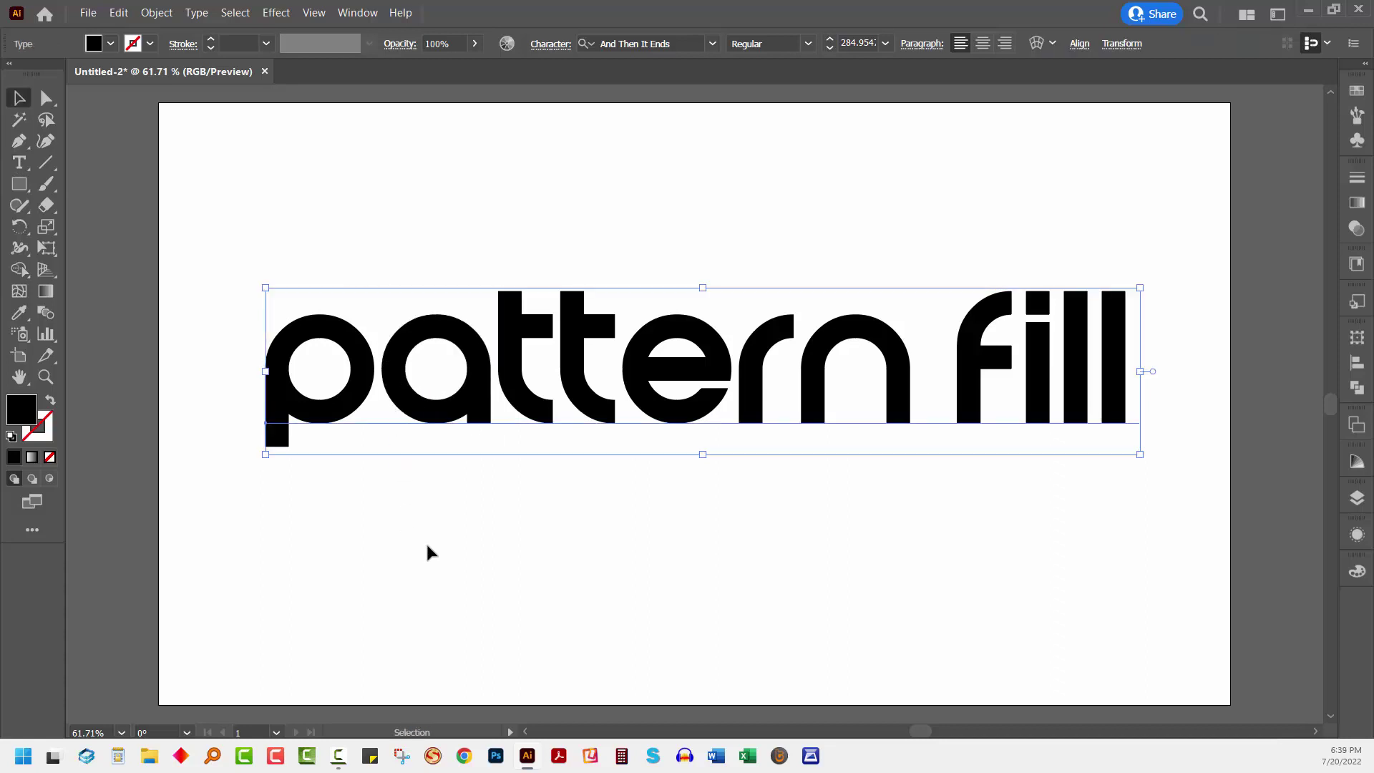
pyautogui.click(427, 552)
pyautogui.click(530, 427)
# - Fill the 'pattern fill' text with the purple swirl pattern swatch
pyautogui.click(1357, 93)
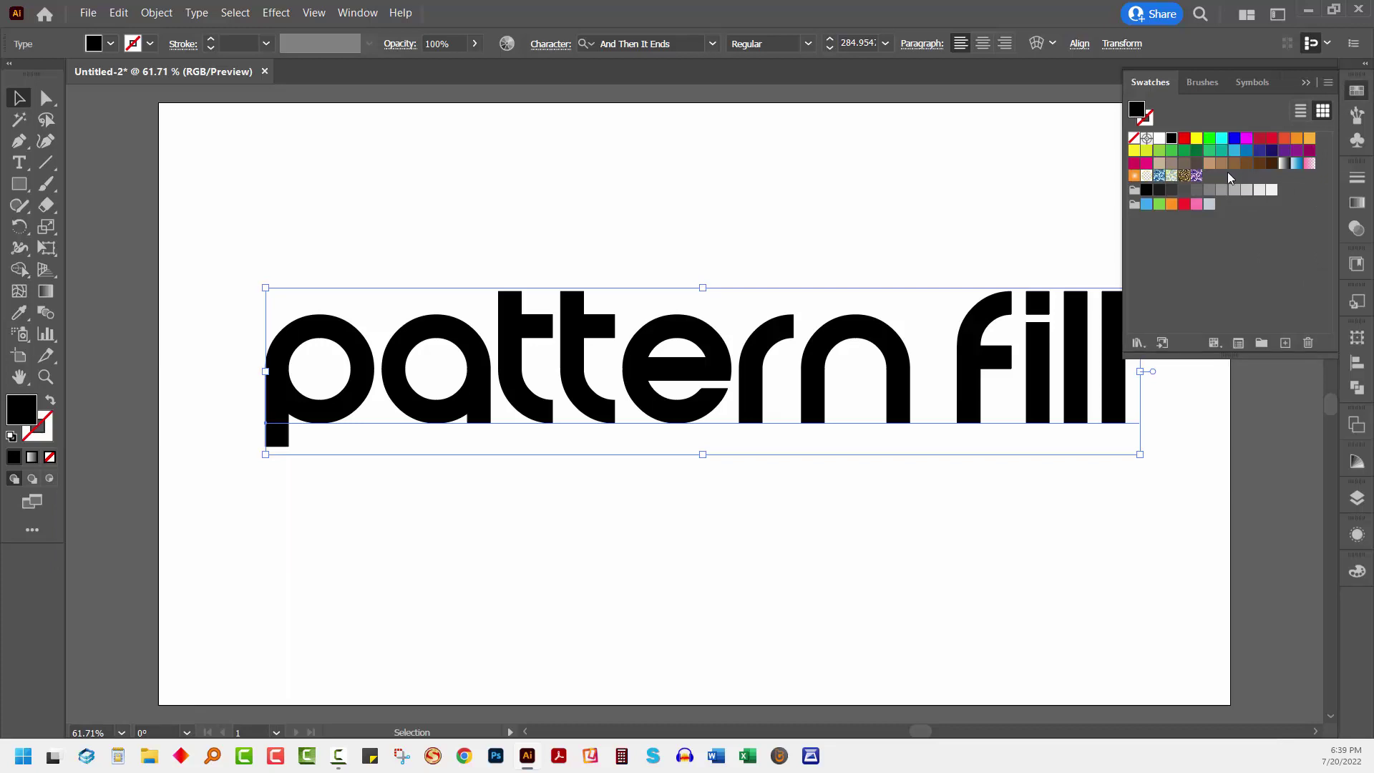
pyautogui.click(1196, 176)
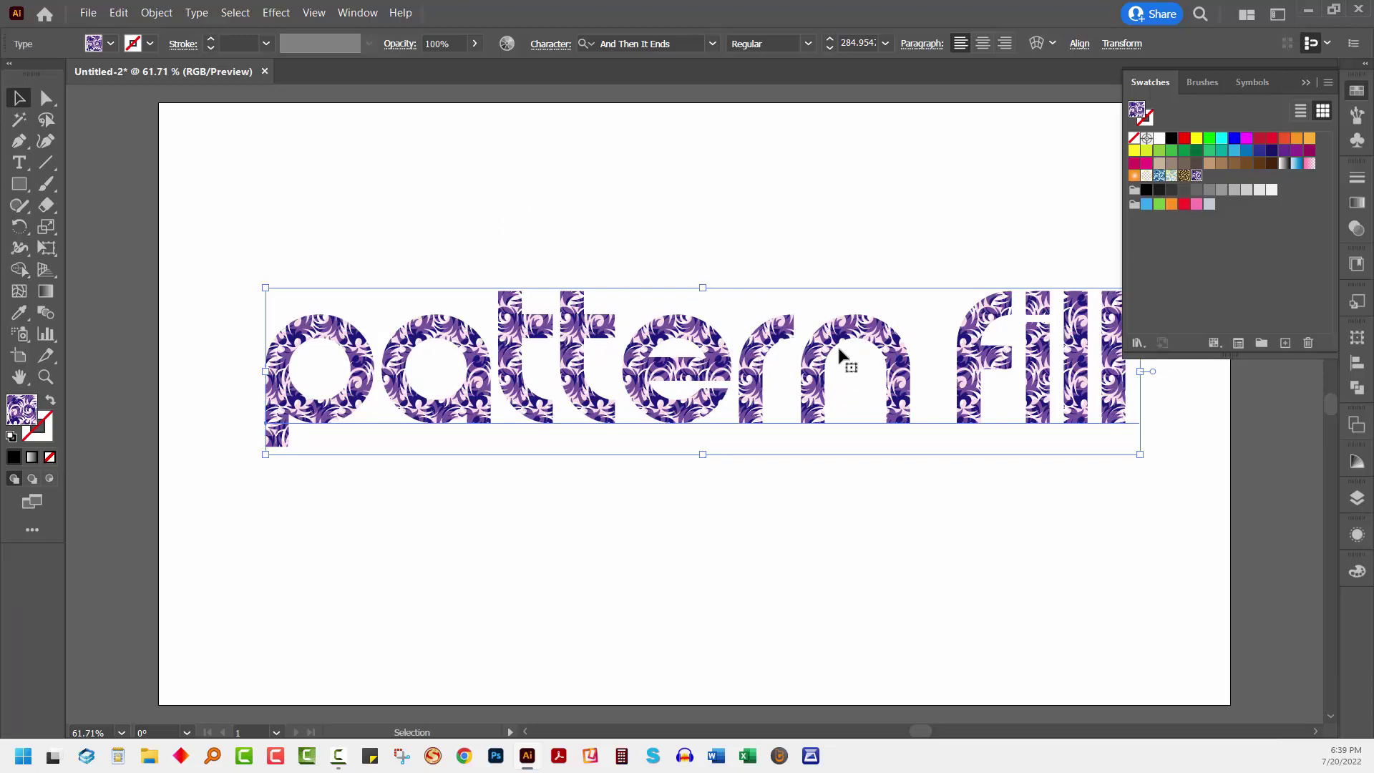
pyautogui.click(156, 13)
# - Scale only the text's pattern to 75%, leaving the lettering size unchanged
pyautogui.moveTo(172, 32)
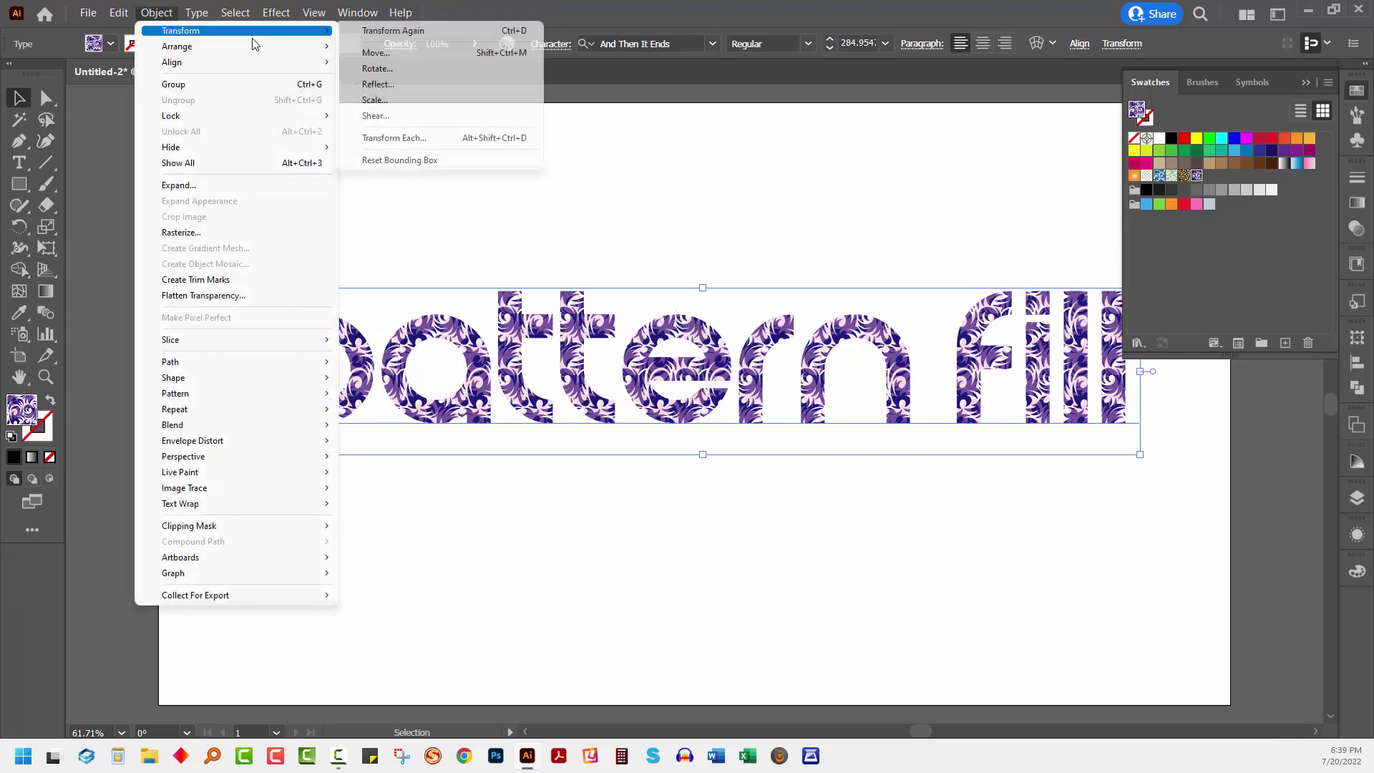
pyautogui.click(379, 94)
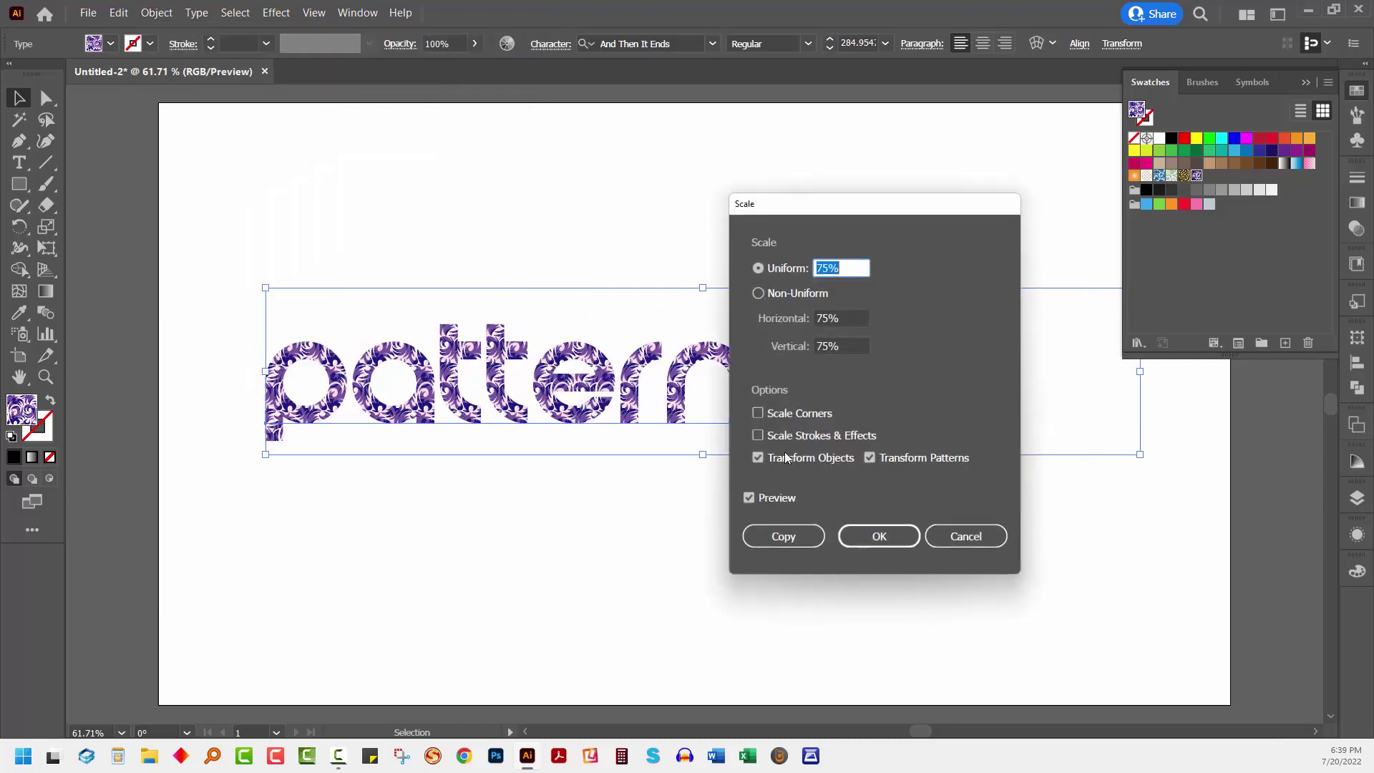
pyautogui.click(759, 458)
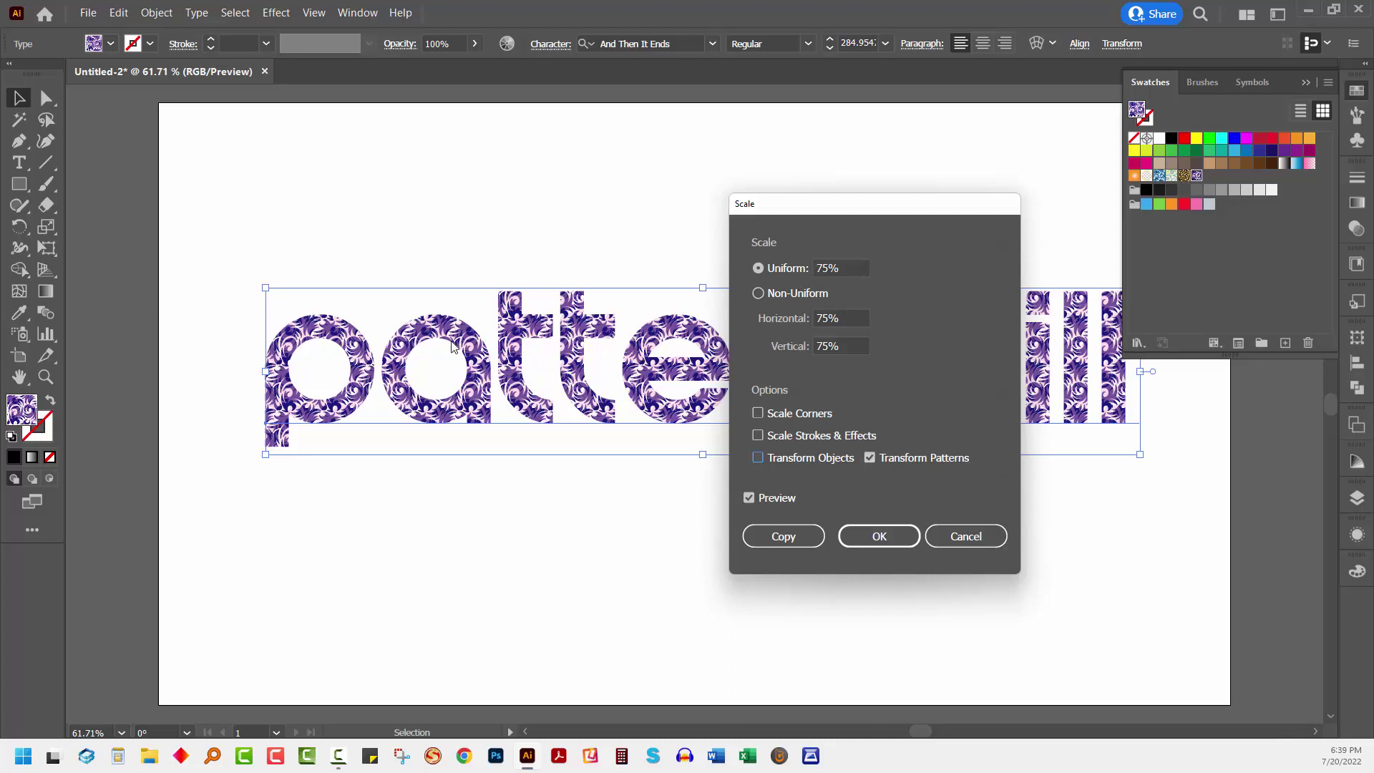
pyautogui.click(868, 544)
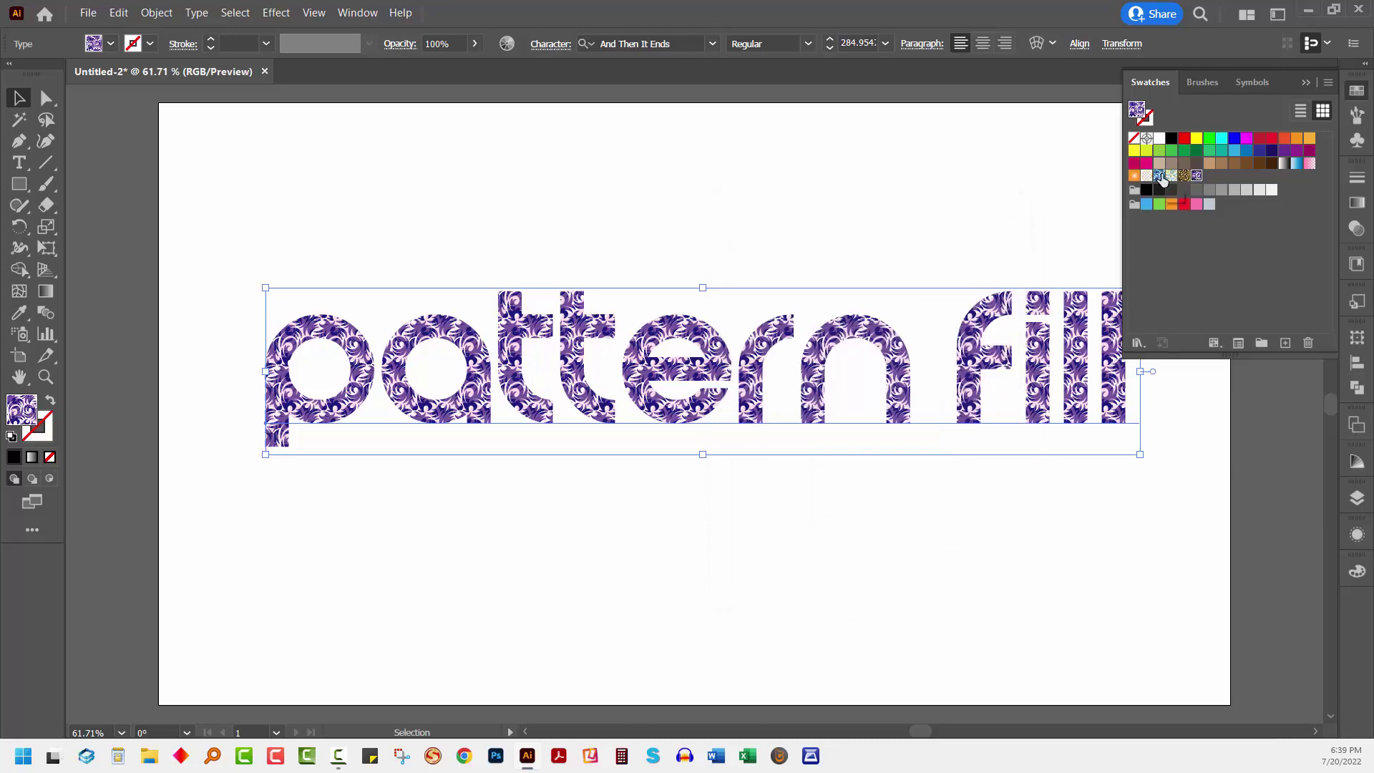
# - Replace the text's fill with the blue swirl pattern and collapse the Swatches panel
pyautogui.click(1161, 177)
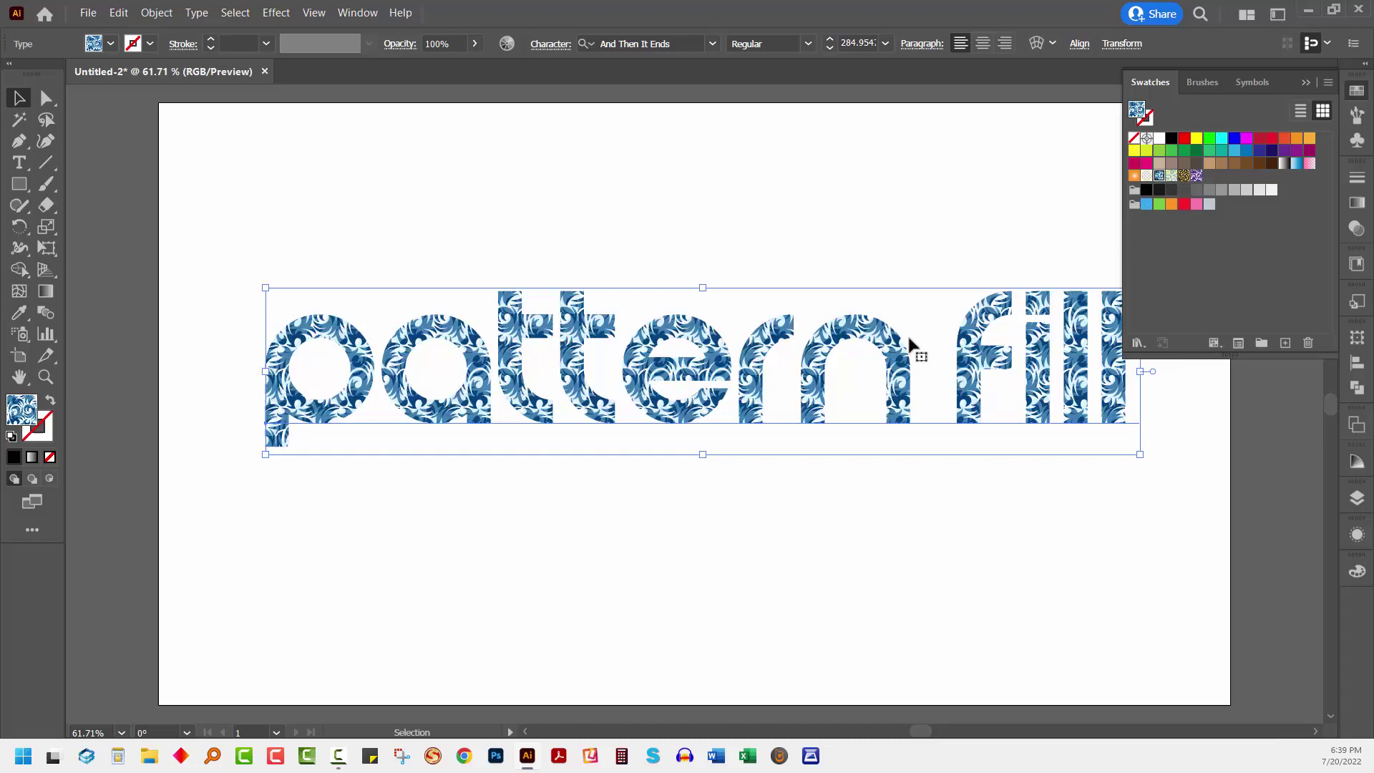
pyautogui.click(1140, 491)
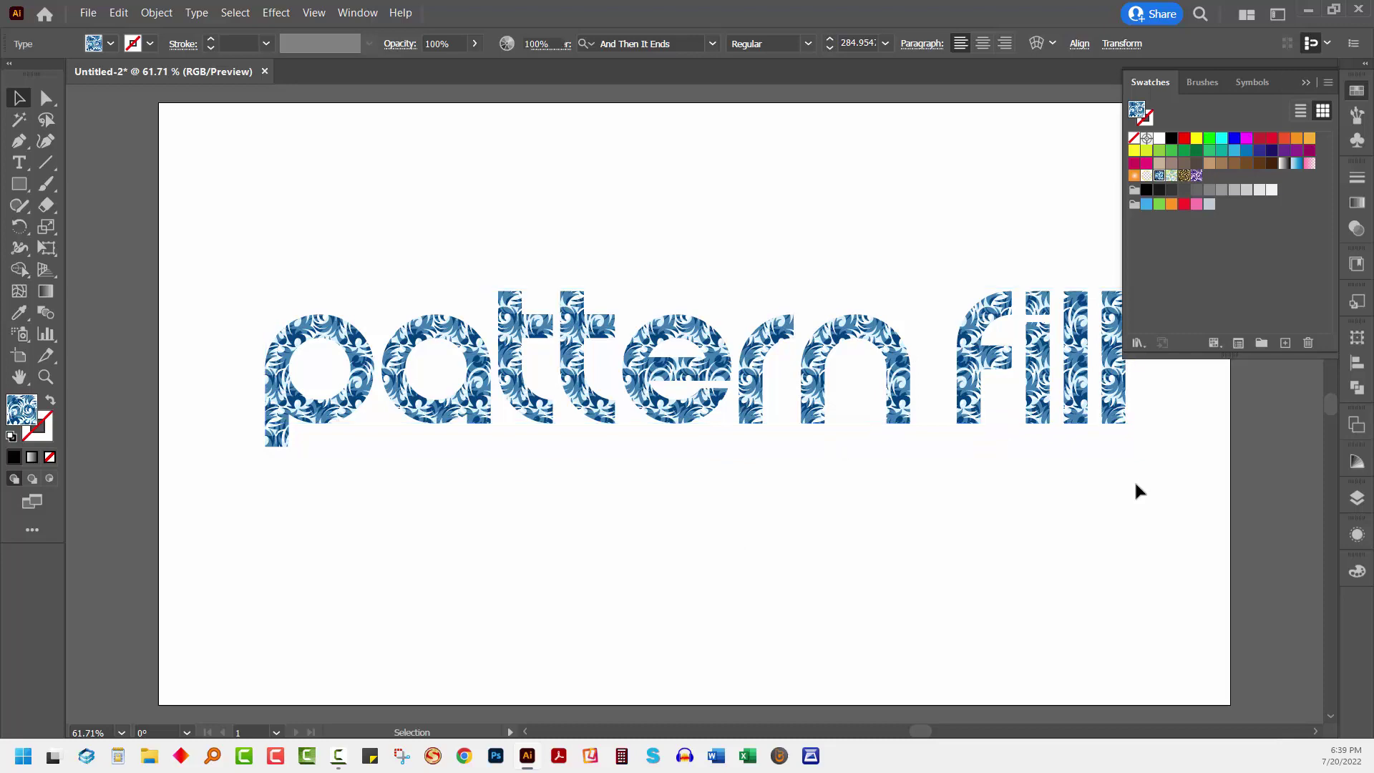
pyautogui.click(1304, 83)
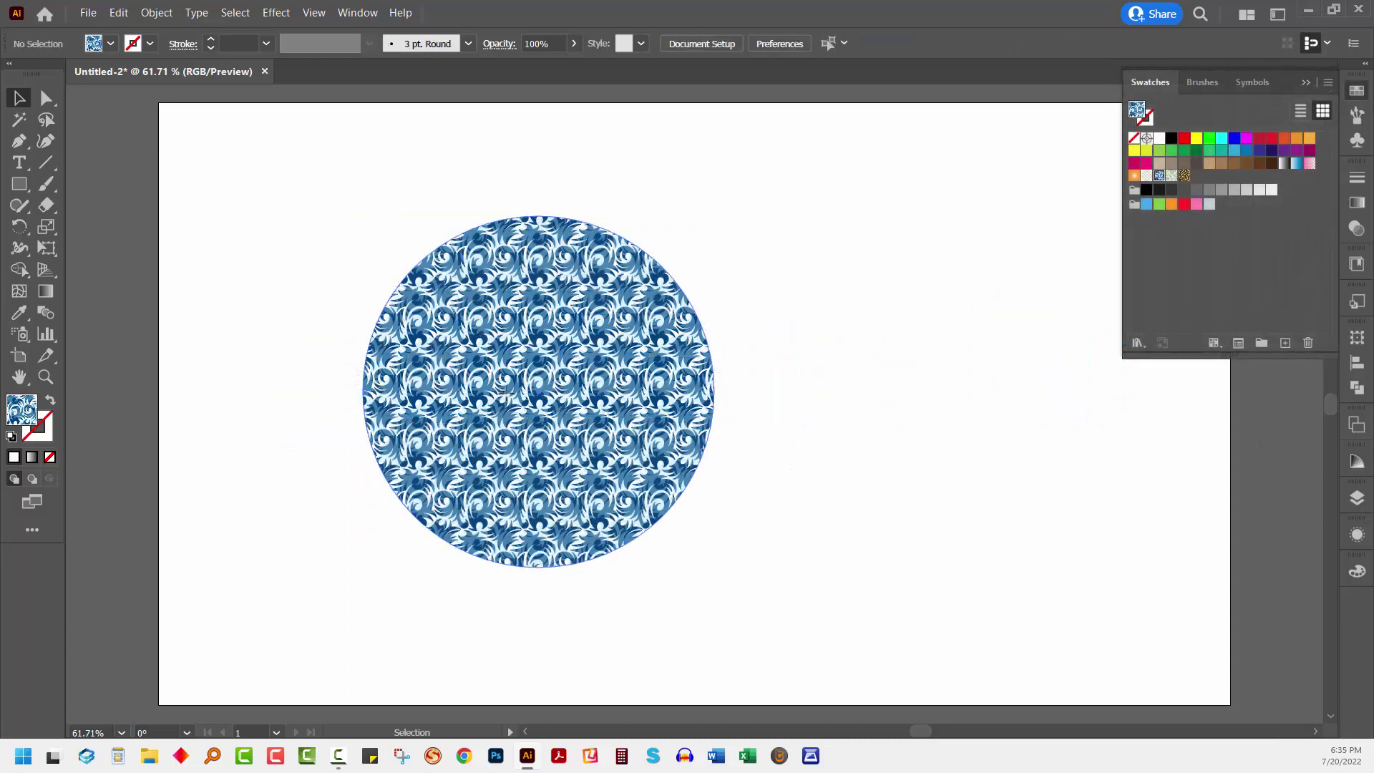
# - Open Recolor Artwork's advanced Edit colour wheel for the pattern-filled circle
pyautogui.click(507, 322)
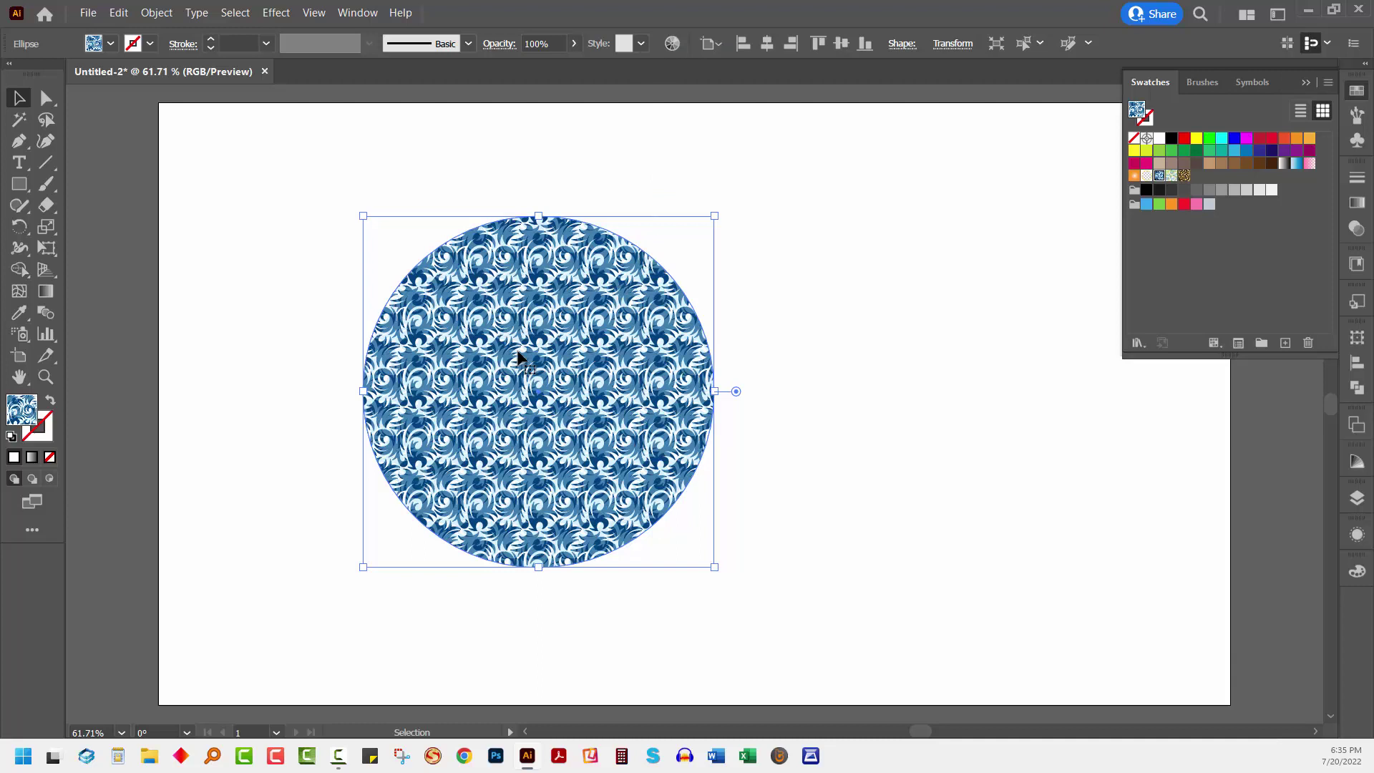
pyautogui.click(674, 45)
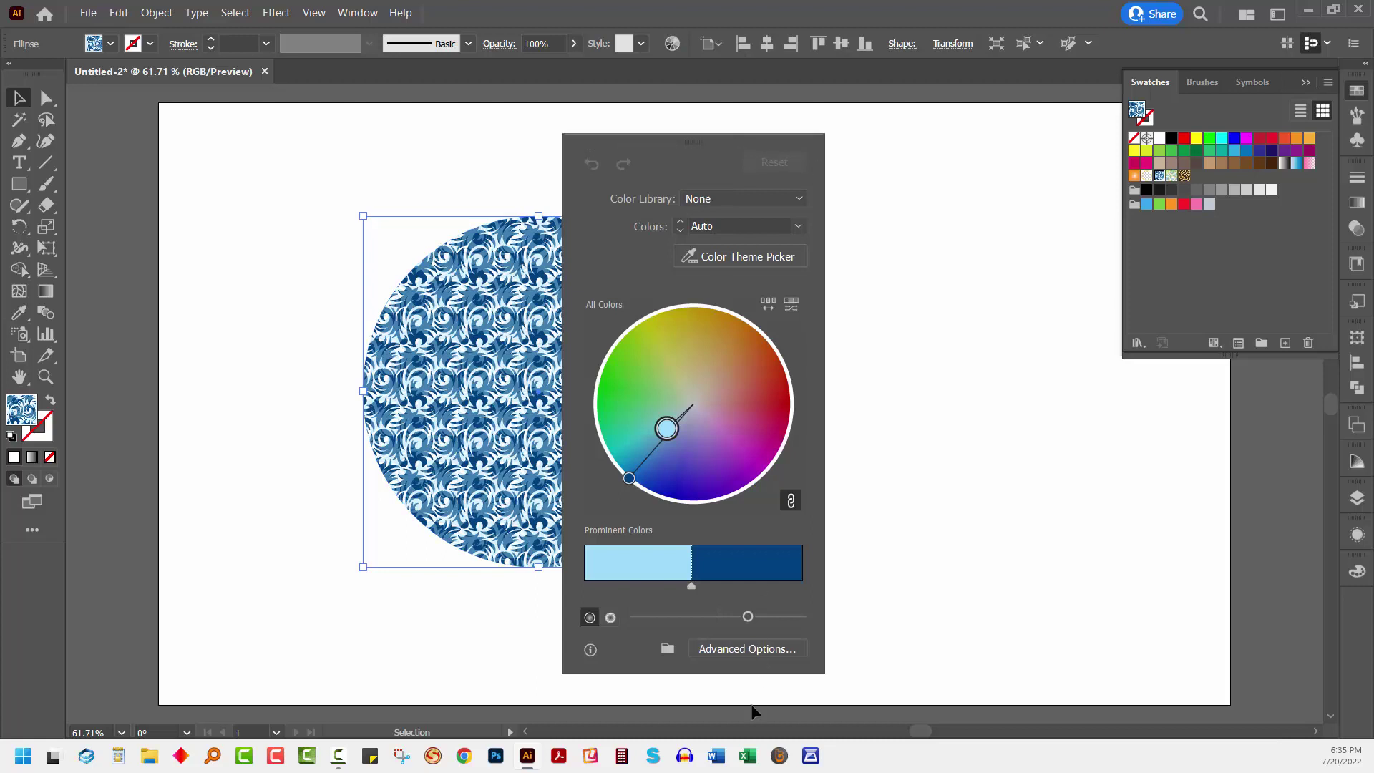
pyautogui.click(747, 649)
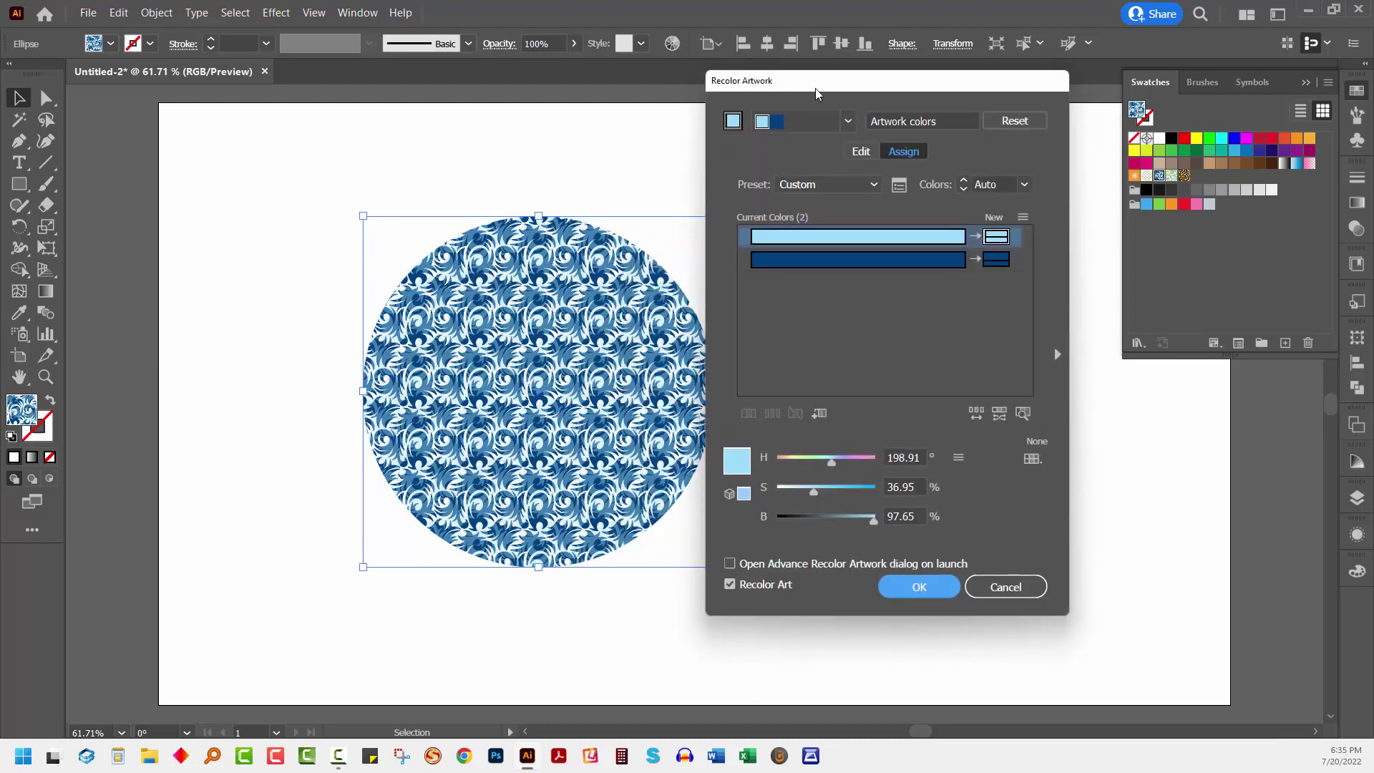
pyautogui.moveTo(816, 88); pyautogui.dragTo(842, 134)
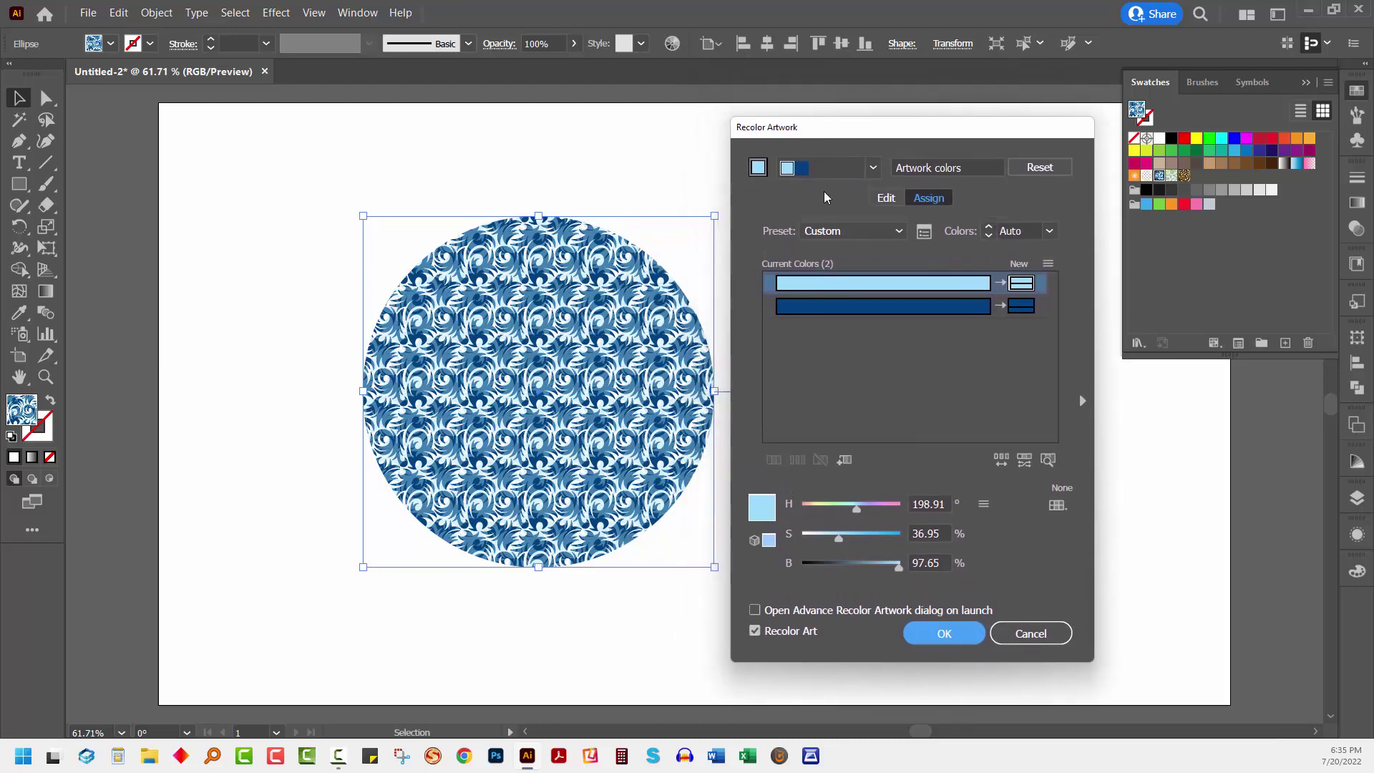
pyautogui.click(885, 199)
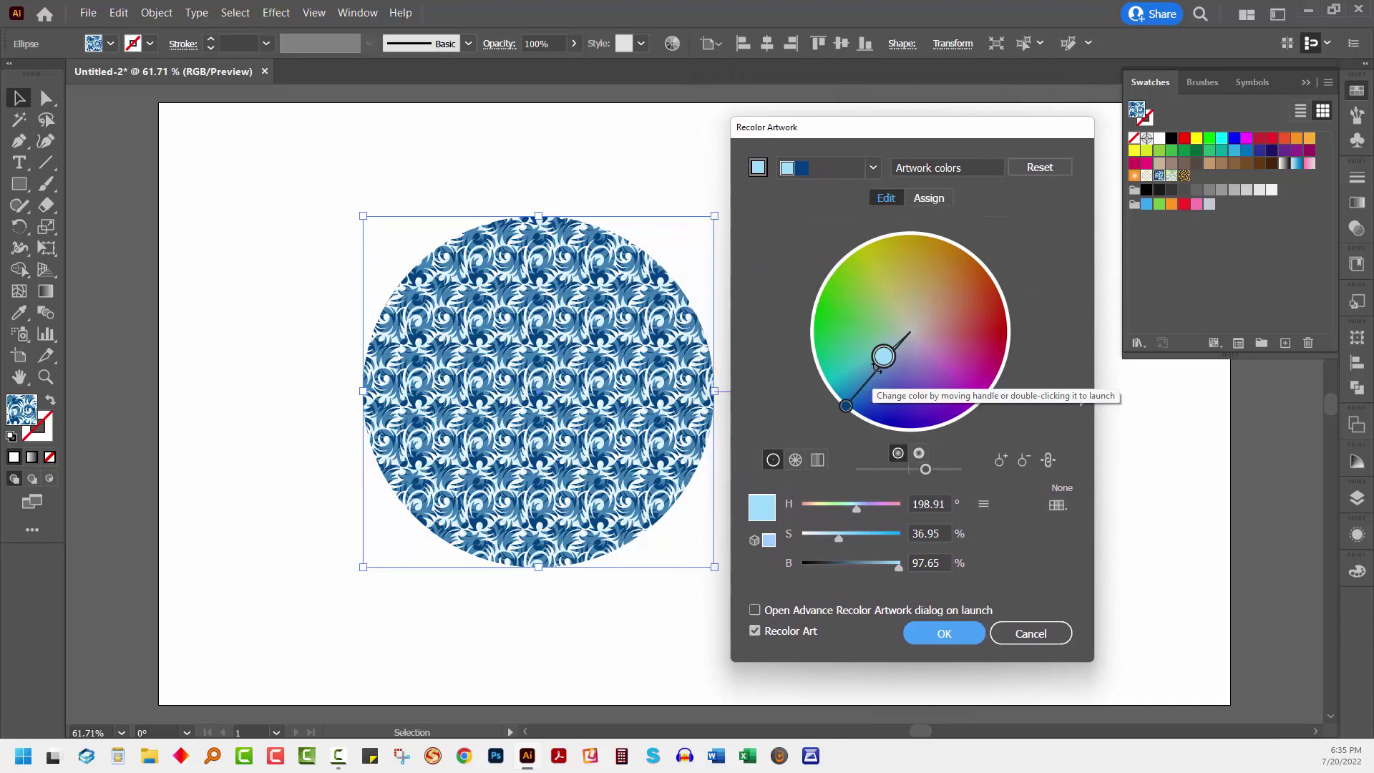
# - Unlink the harmony colours and shift the pattern's blues to deep purple and soft pink
pyautogui.moveTo(846, 406); pyautogui.dragTo(959, 394)
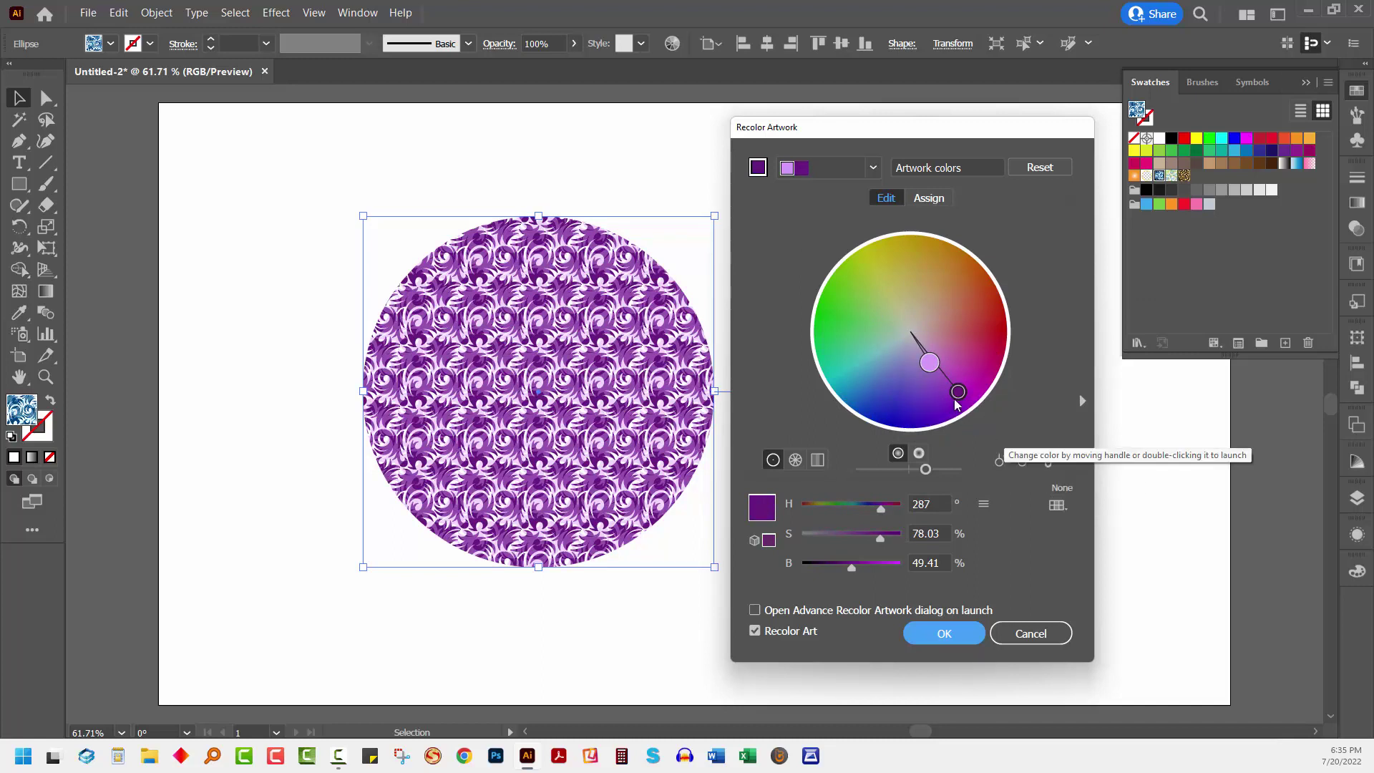
pyautogui.moveTo(958, 394); pyautogui.dragTo(845, 381)
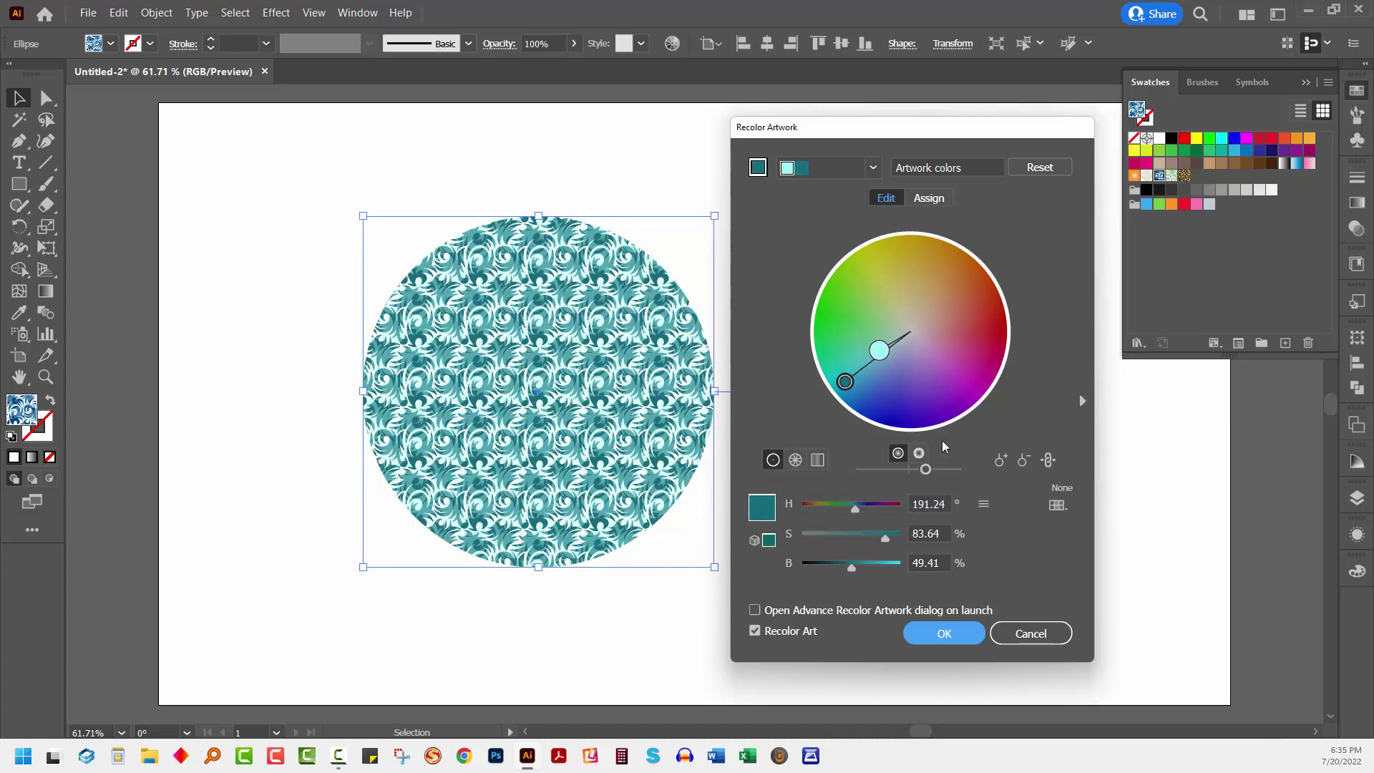
pyautogui.click(1046, 459)
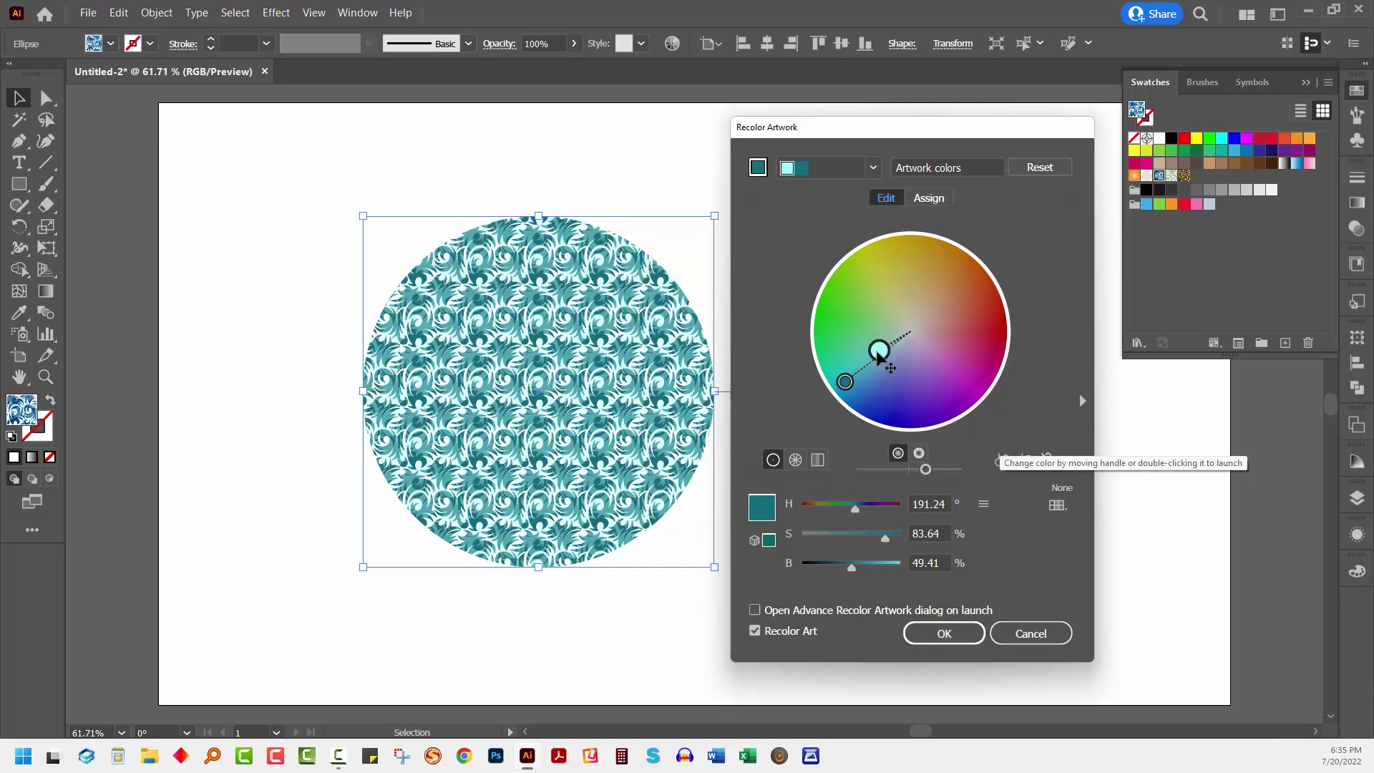
pyautogui.moveTo(879, 349); pyautogui.dragTo(941, 341)
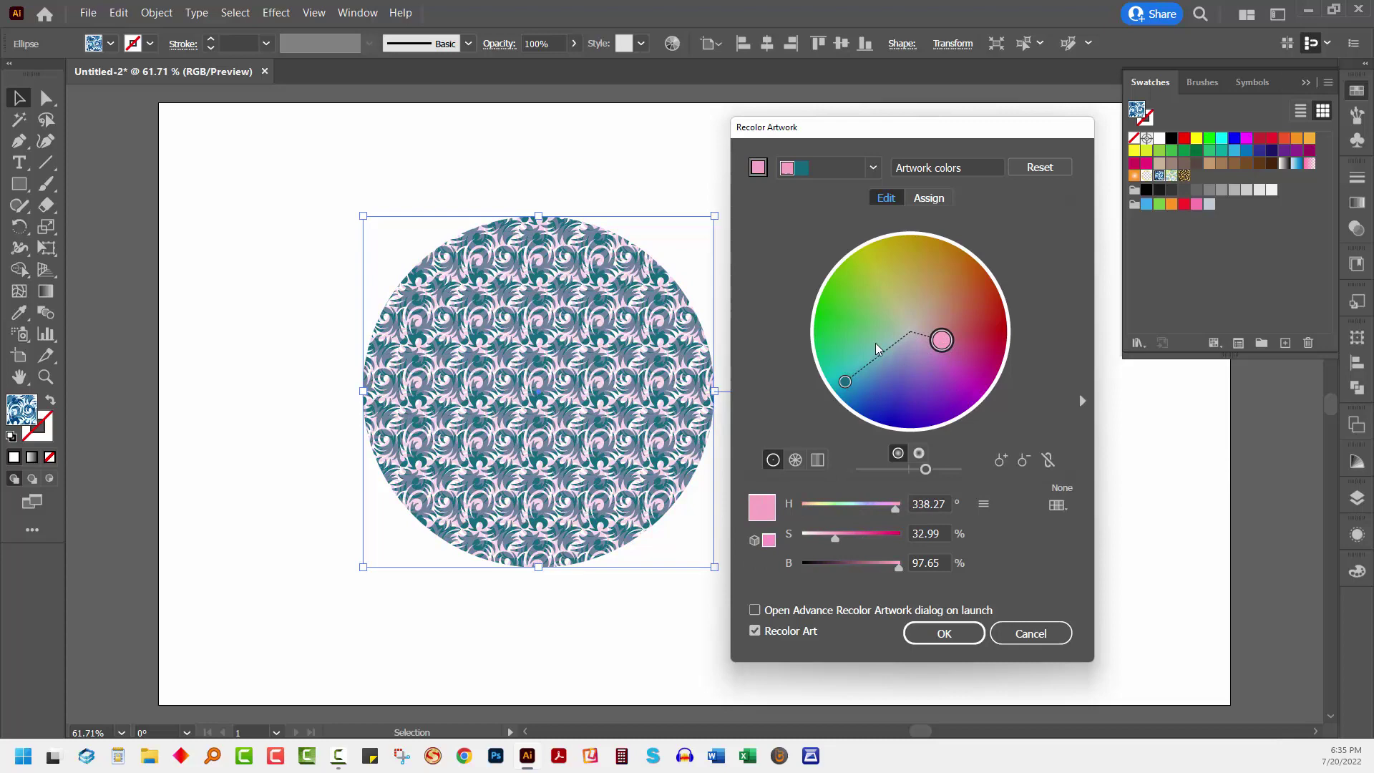
pyautogui.moveTo(845, 381); pyautogui.dragTo(894, 407)
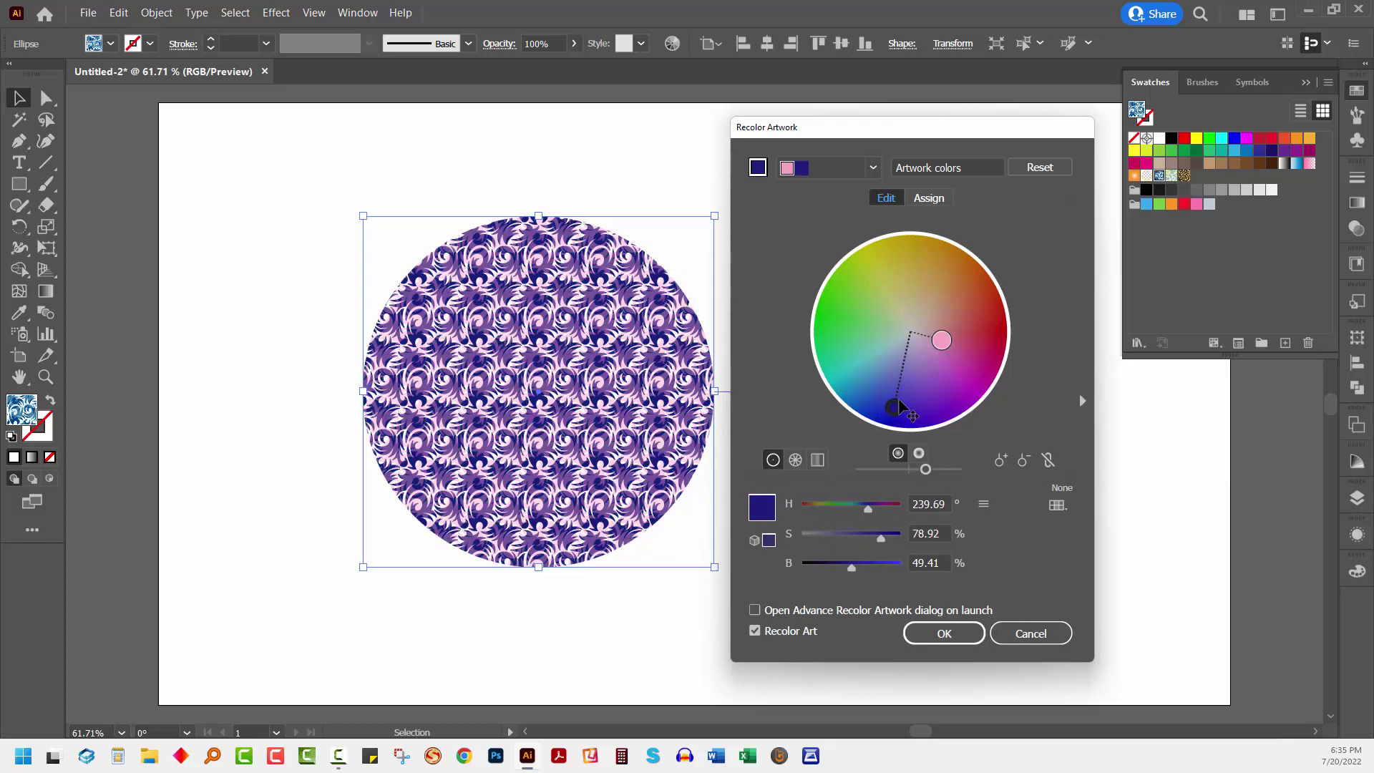
pyautogui.click(946, 340)
pyautogui.moveTo(949, 346); pyautogui.dragTo(942, 356)
pyautogui.click(950, 635)
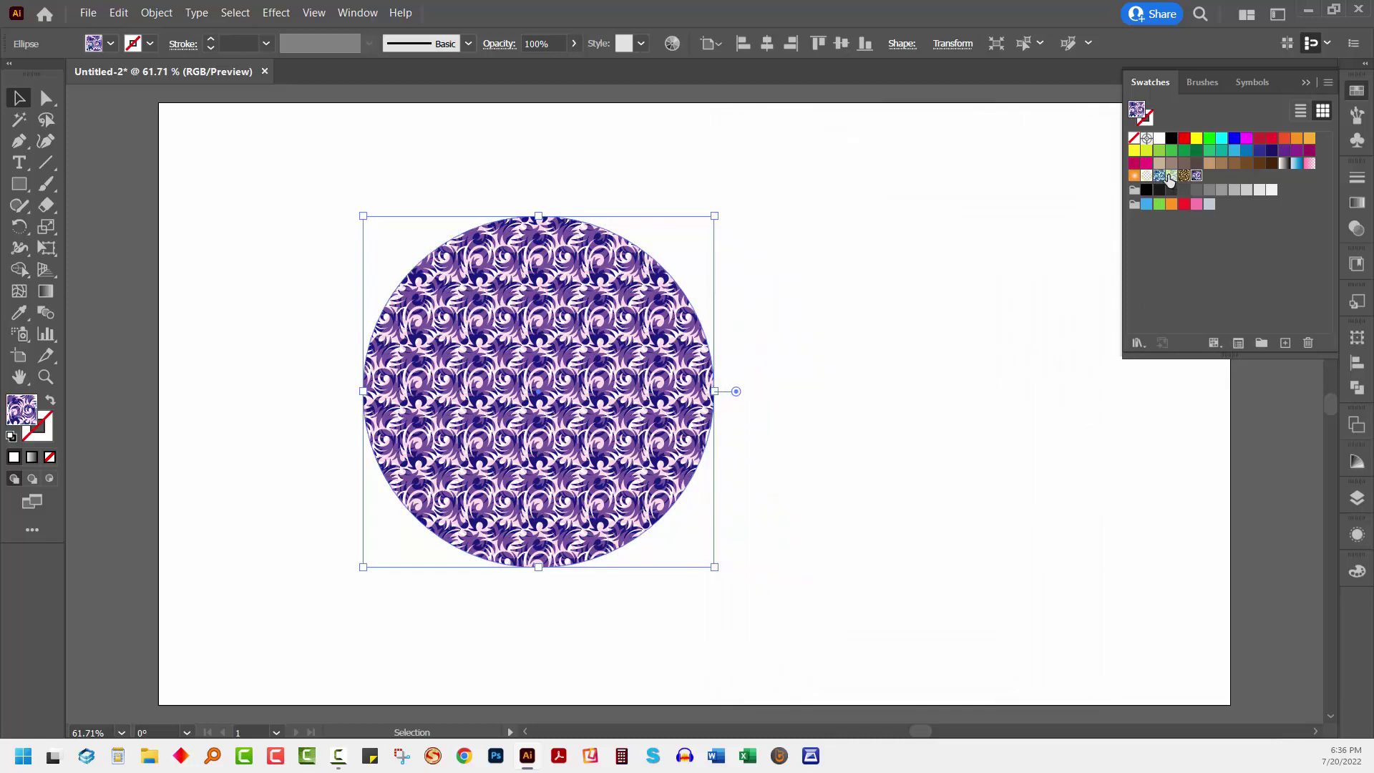
# - Compare against the blue swatch, then fill the circle with the new purple-pink swatch and deselect
pyautogui.click(1160, 177)
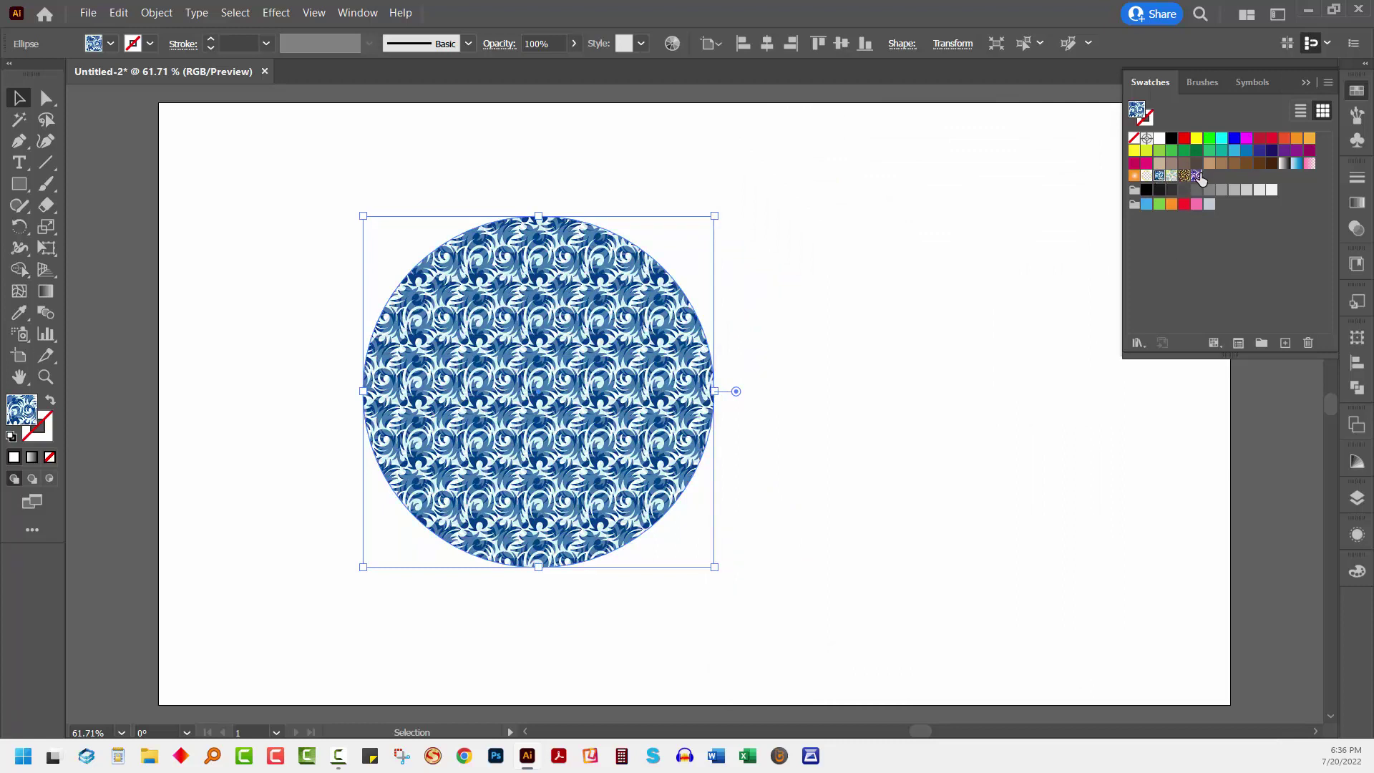
pyautogui.click(1196, 175)
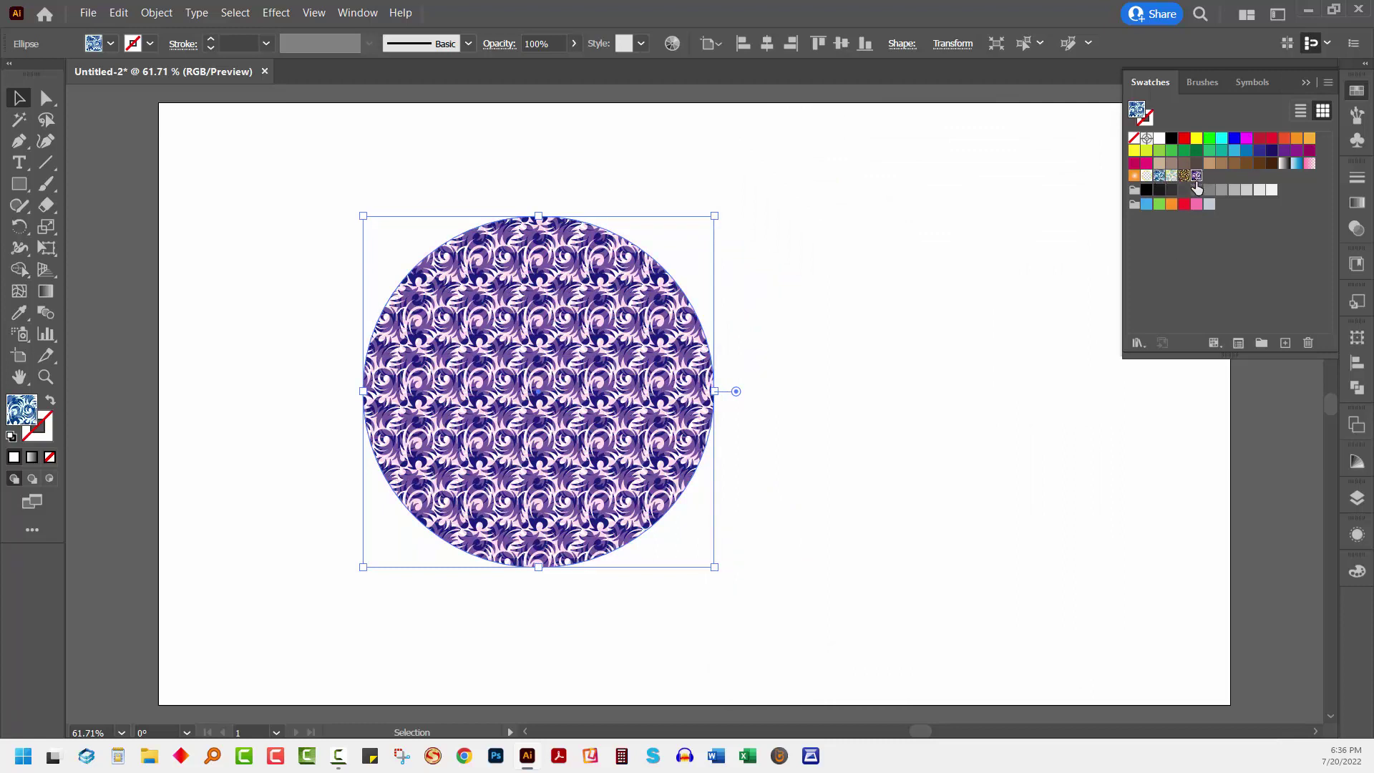
pyautogui.click(963, 456)
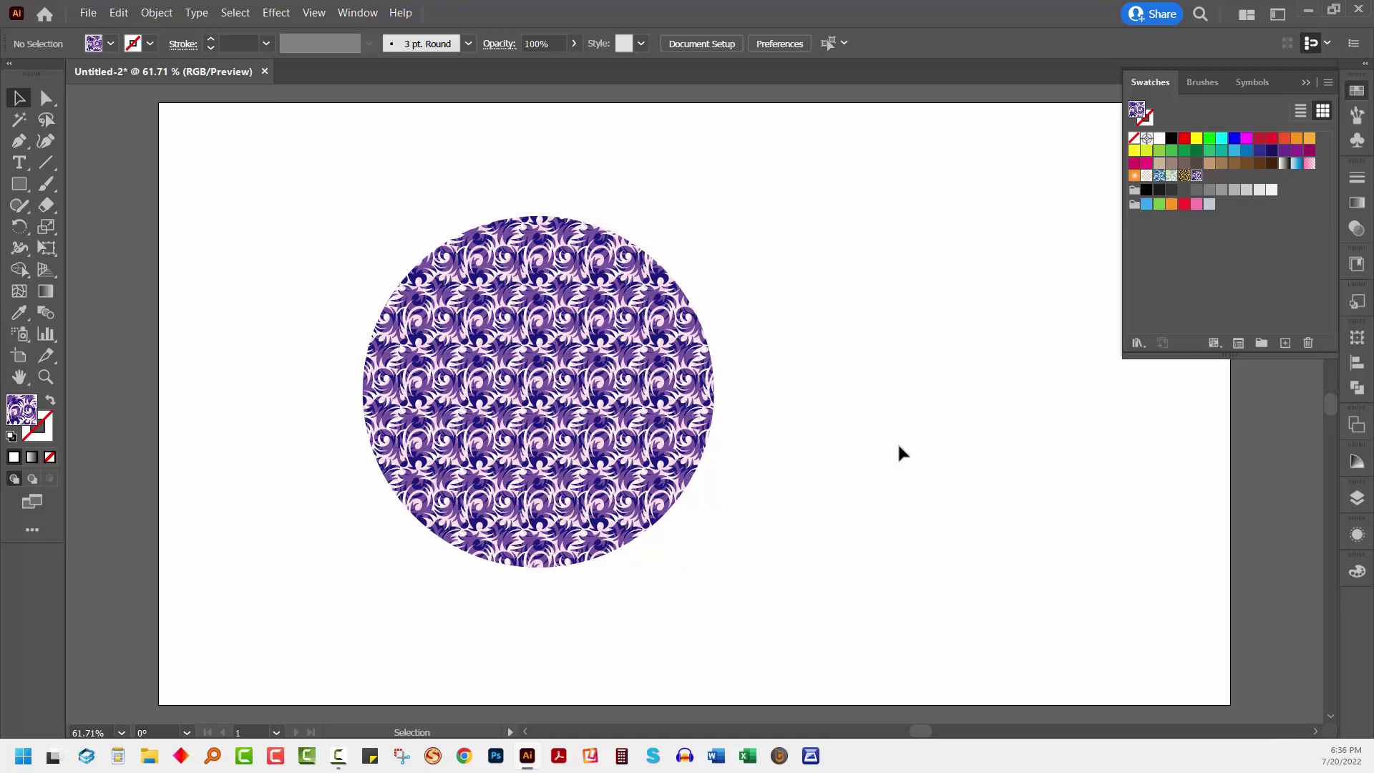